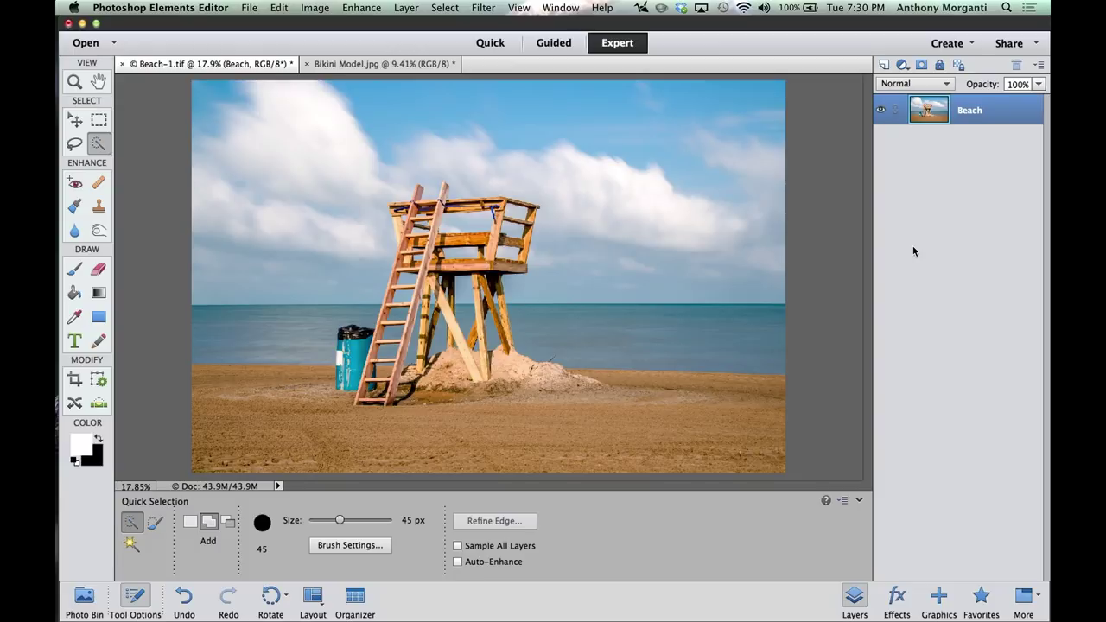
# Review the two open images, Beach-1.tif and Bikini Model.jpg.
pyautogui.click(402, 64)
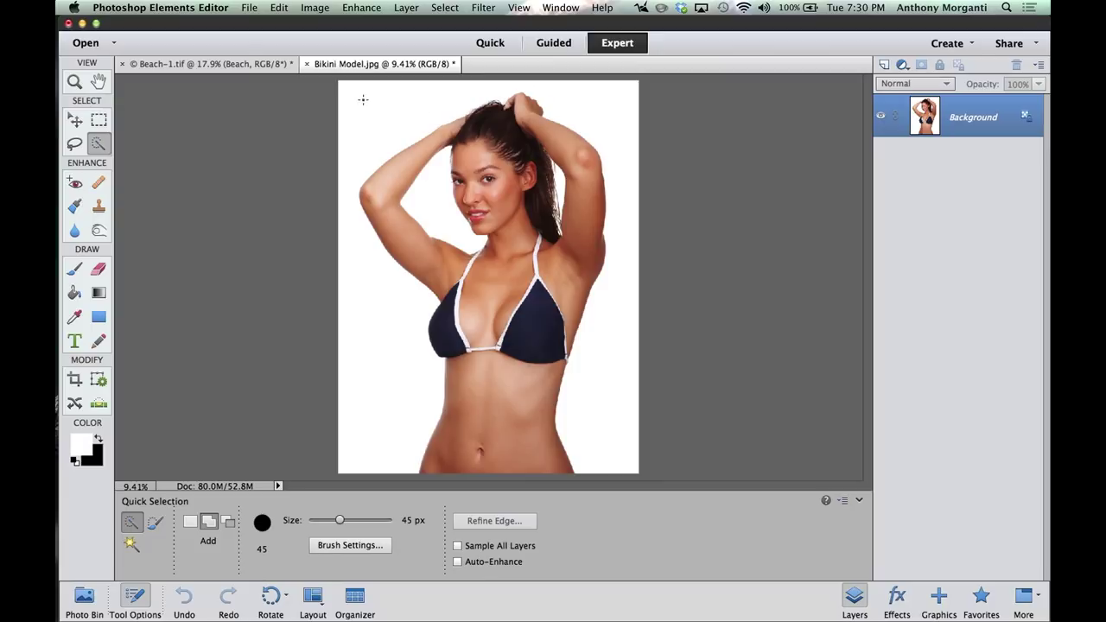
pyautogui.click(249, 67)
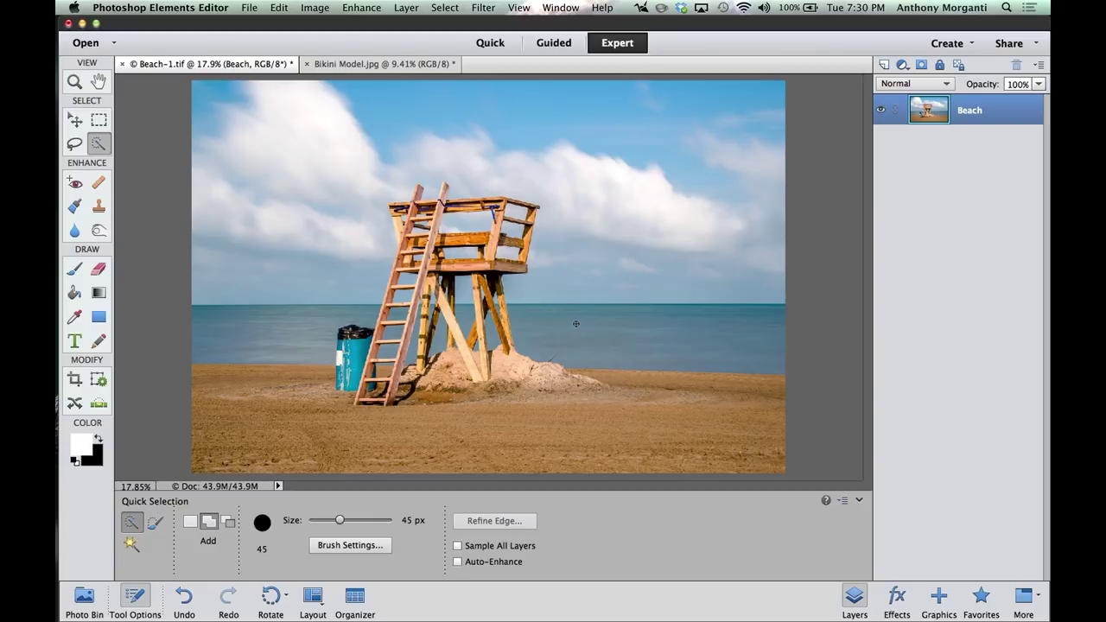
pyautogui.click(398, 65)
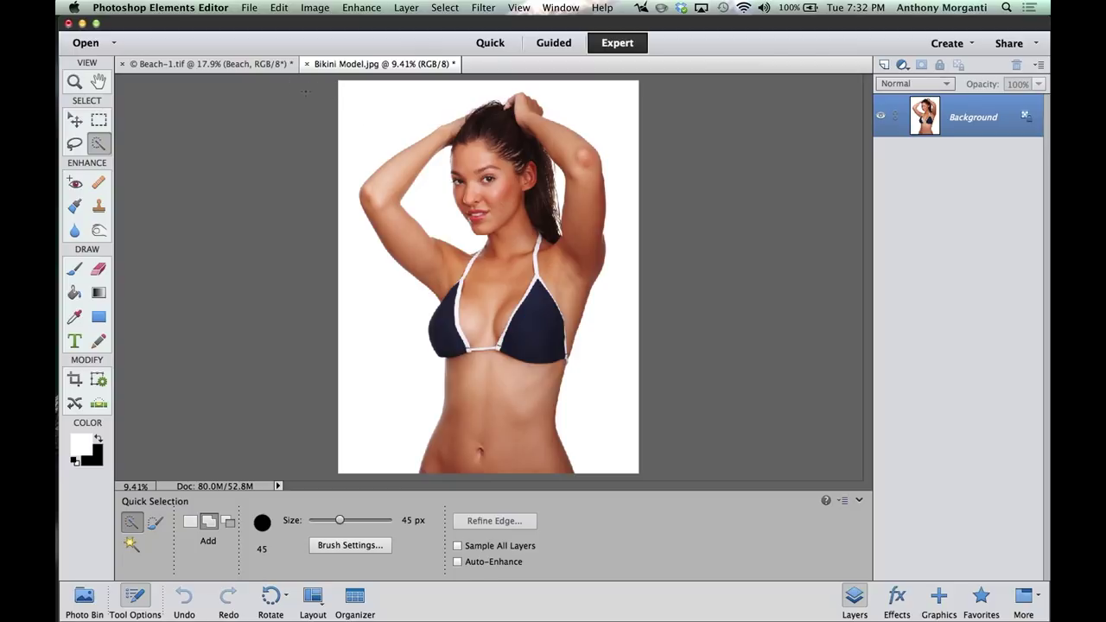
pyautogui.click(248, 64)
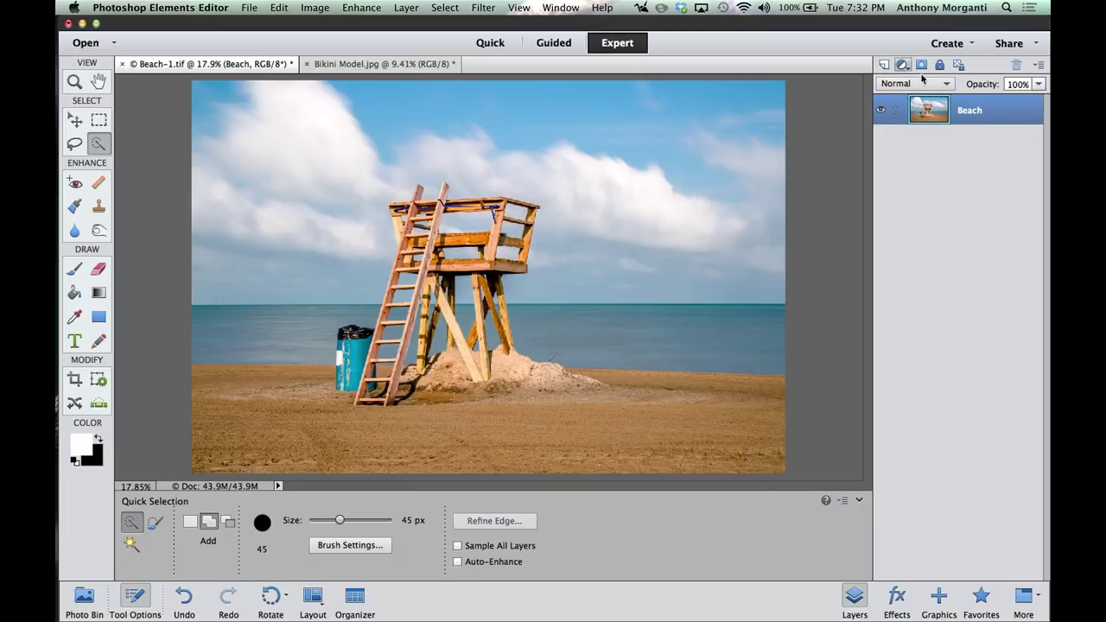
# Copy the model photo from Bikini Model.jpg into Beach-1.tif as a new layer with the Move tool.
pyautogui.click(323, 66)
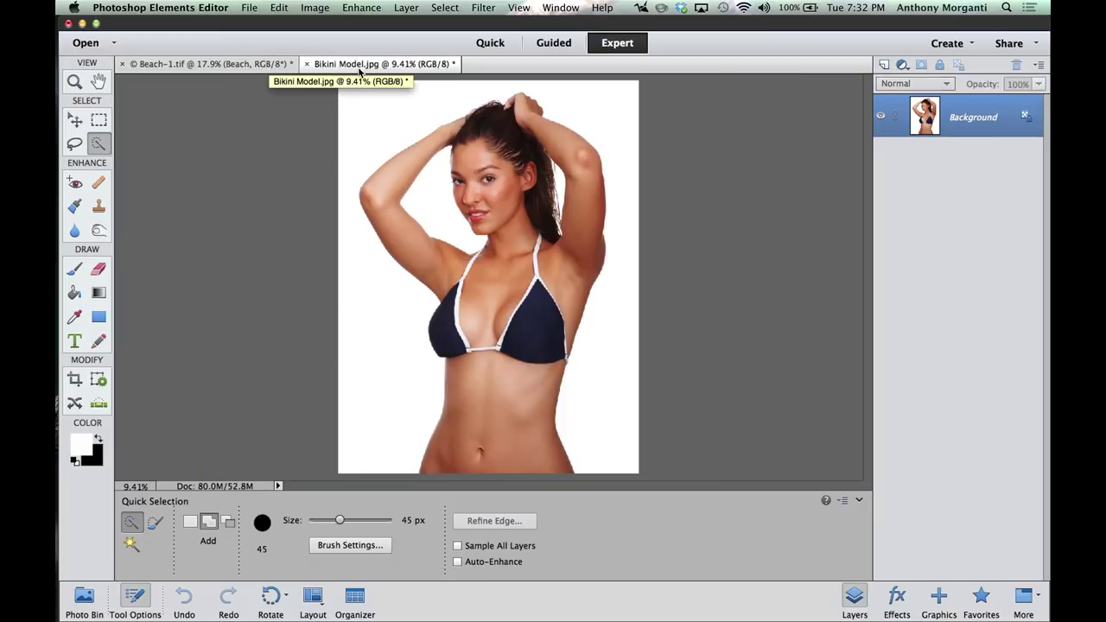
pyautogui.click(77, 123)
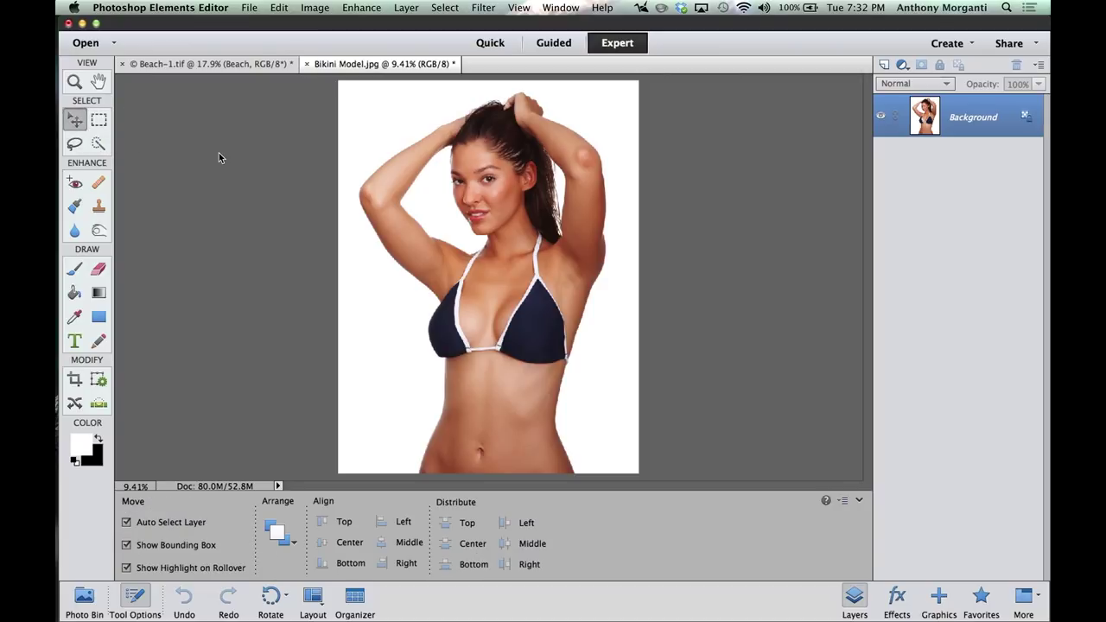
pyautogui.click(495, 200)
pyautogui.moveTo(495, 201); pyautogui.dragTo(542, 233)
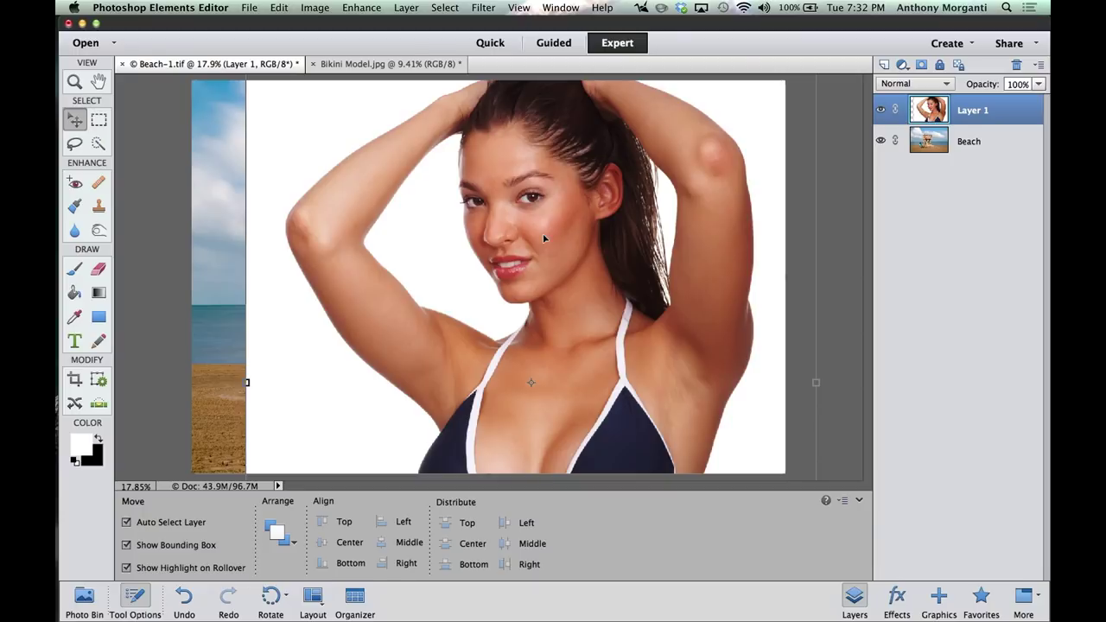
# Scale the model layer proportionally to about 51.42% and place it over the beach just beside the ladder, reaching the photo's lower edge.
pyautogui.press('super+minus')
pyautogui.press('super+minus')
pyautogui.press('super+minus')
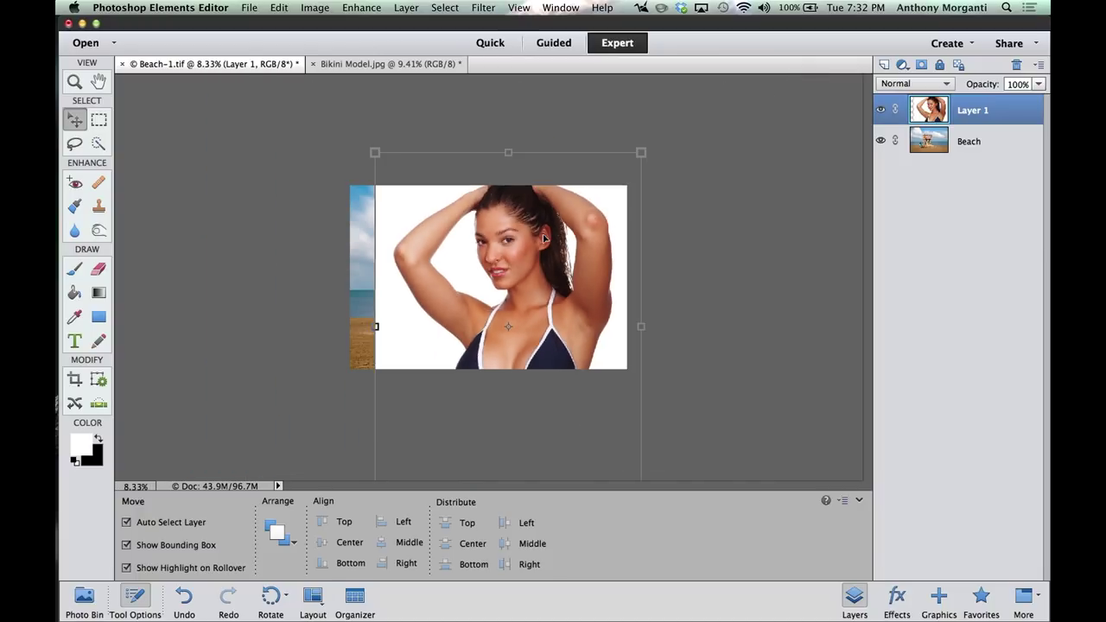
pyautogui.press('super+minus')
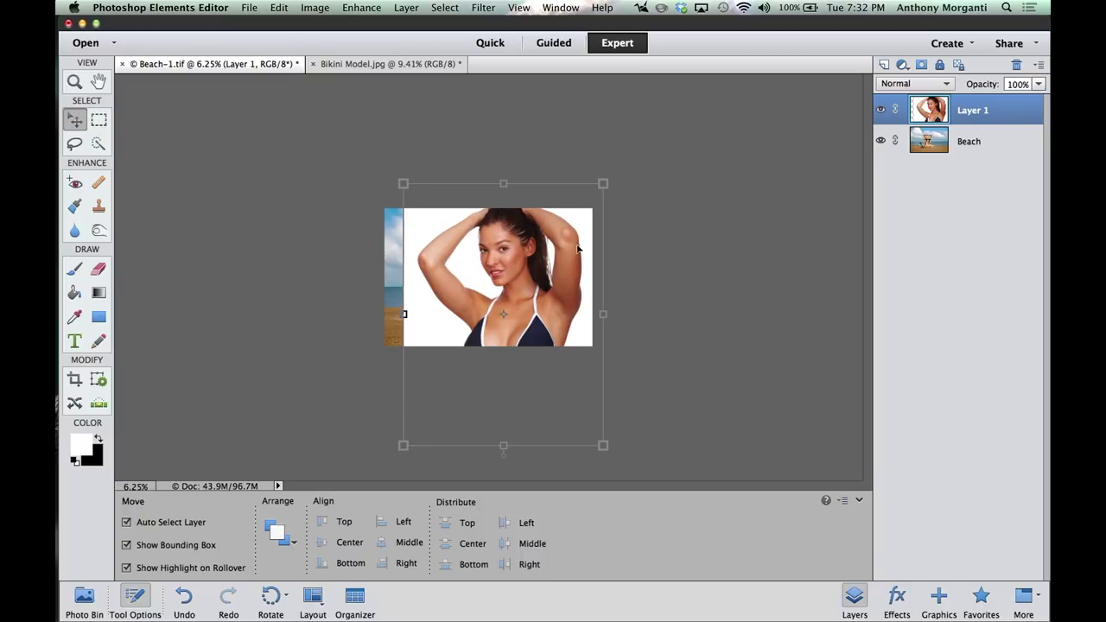
pyautogui.click(603, 185)
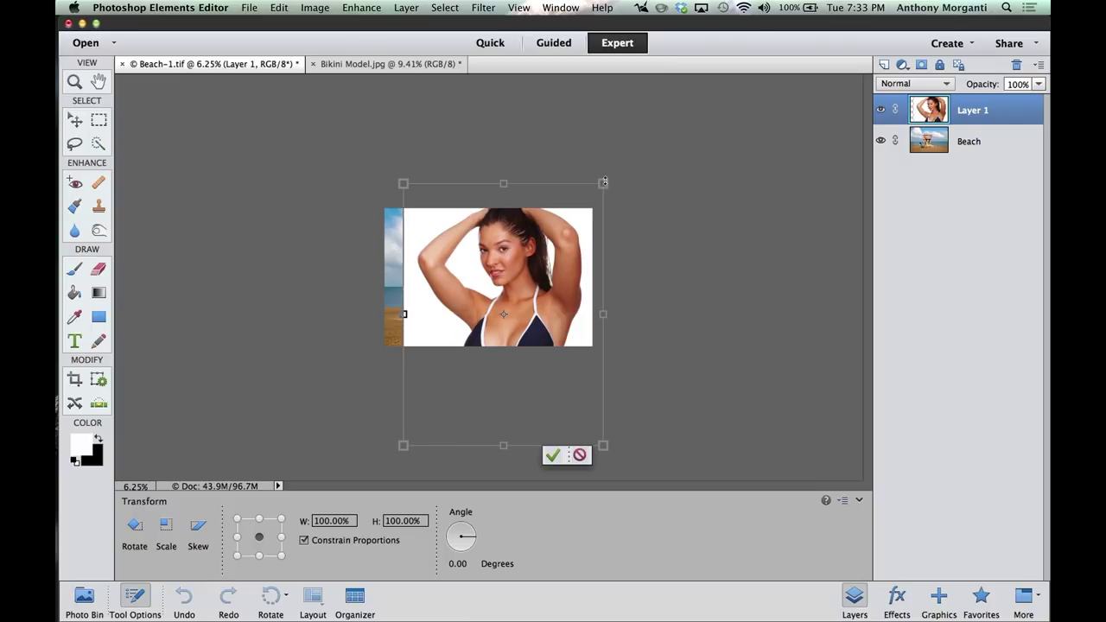
pyautogui.moveTo(604, 181); pyautogui.dragTo(522, 288)
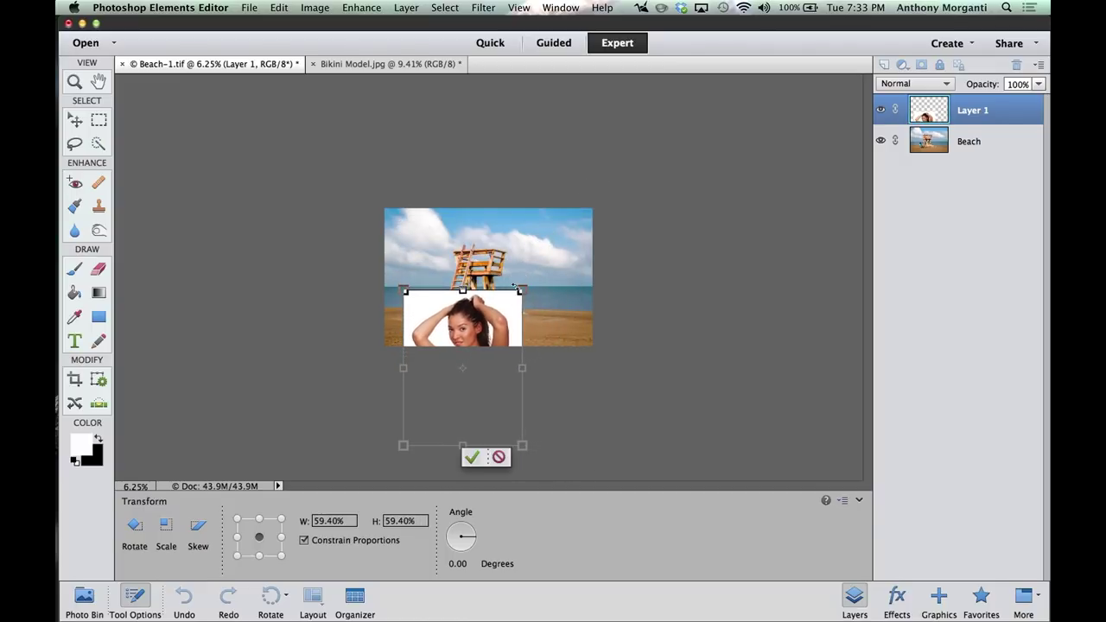
pyautogui.moveTo(471, 333); pyautogui.dragTo(526, 261)
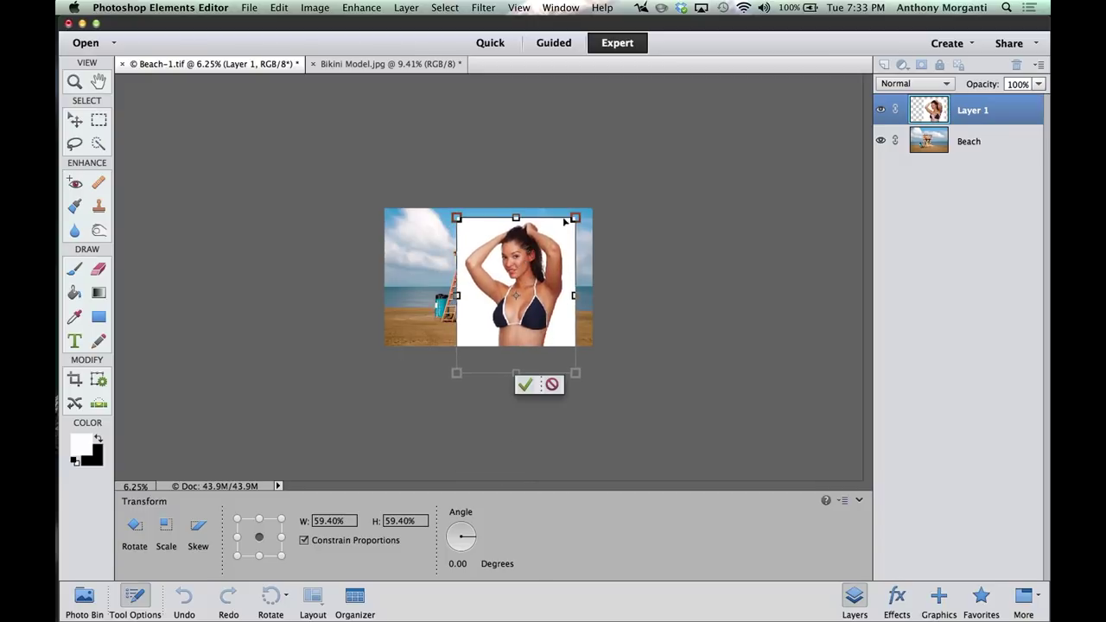
pyautogui.moveTo(575, 217); pyautogui.dragTo(553, 248)
pyautogui.moveTo(506, 305); pyautogui.dragTo(519, 278)
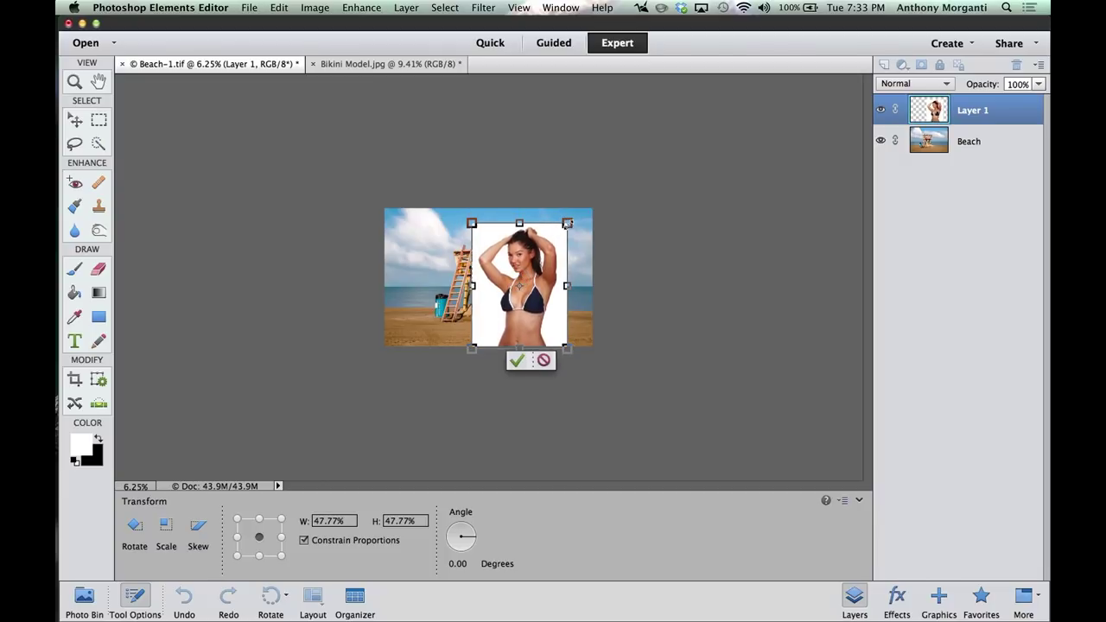
pyautogui.moveTo(566, 223); pyautogui.dragTo(575, 213)
pyautogui.moveTo(521, 264); pyautogui.dragTo(515, 265)
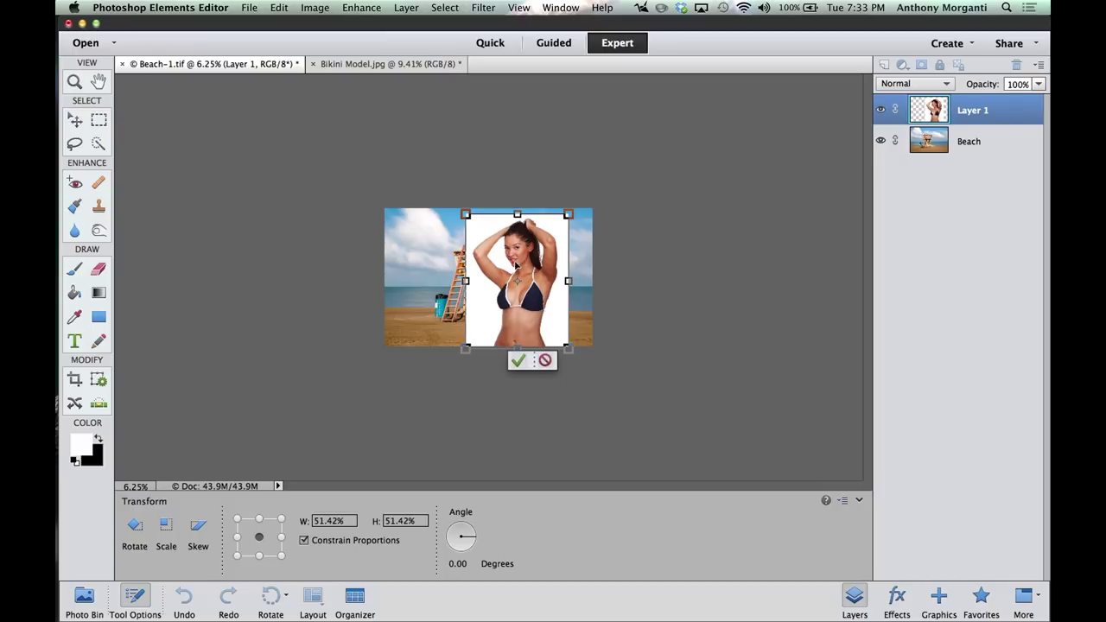
pyautogui.click(518, 360)
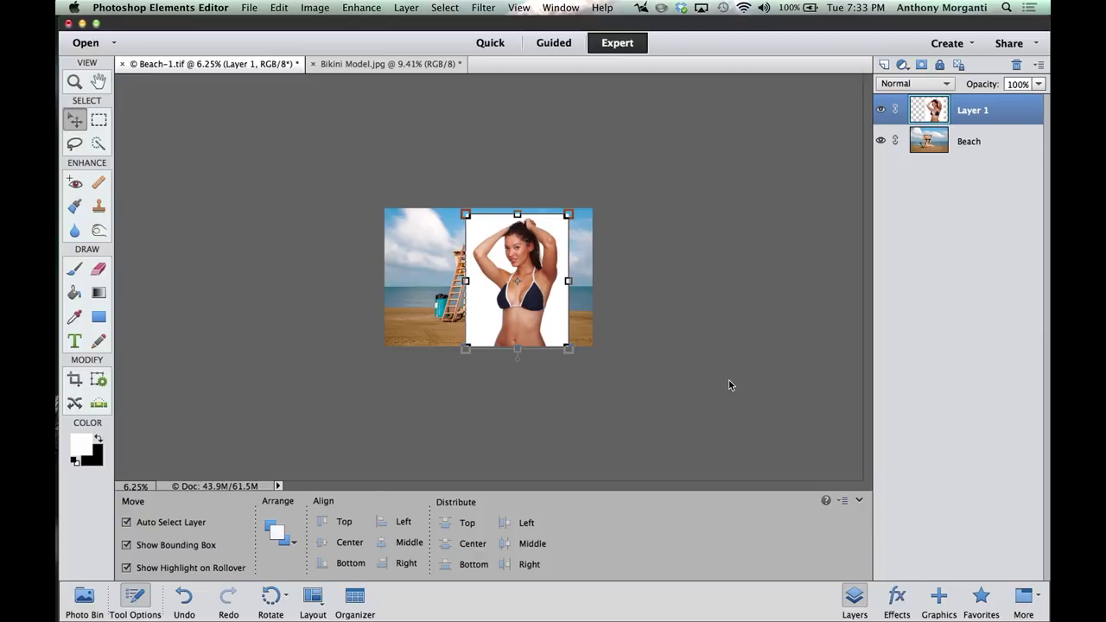
# Select the whole model on Layer 1, including her arms and hair, with the Quick Selection tool.
pyautogui.press('super+0')
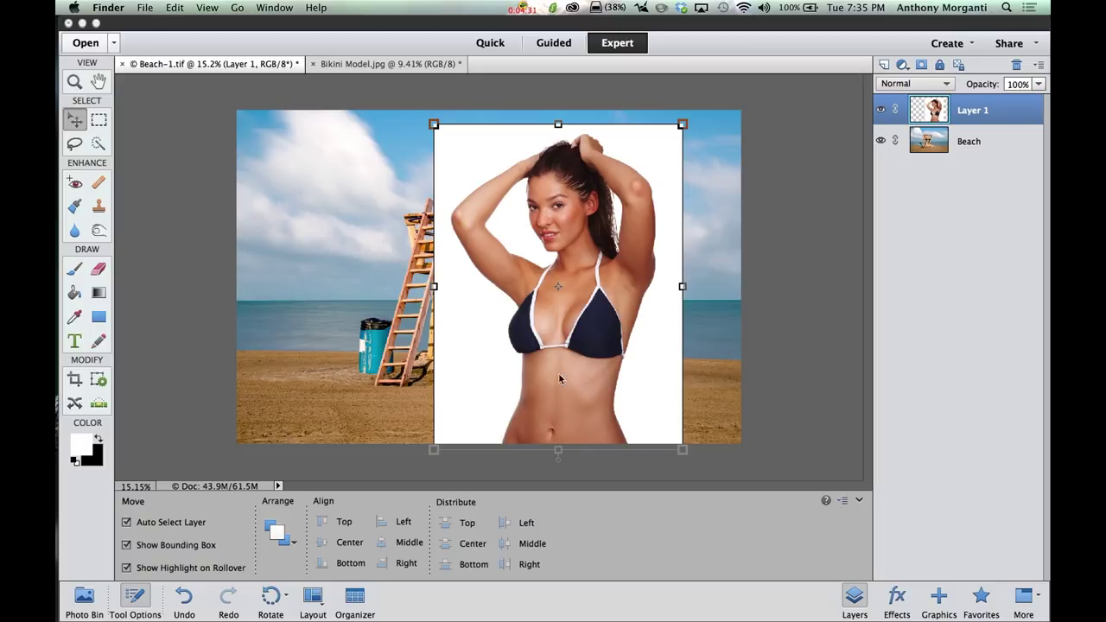
pyautogui.click(99, 145)
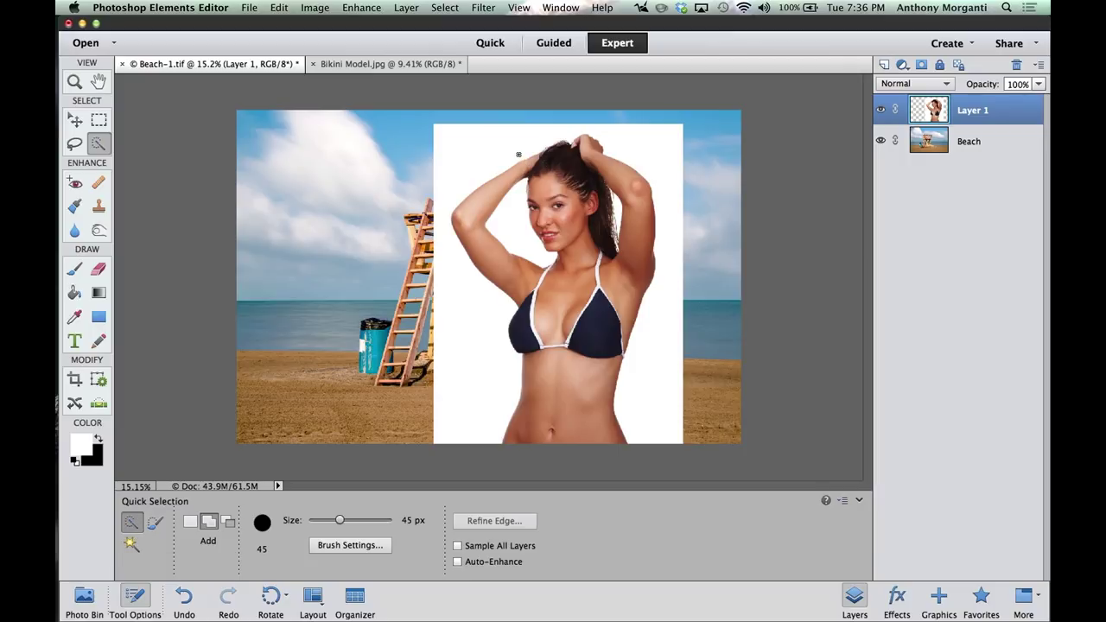
pyautogui.press(']')
pyautogui.press(']')
pyautogui.press('[')
pyautogui.press('[')
pyautogui.moveTo(561, 151)
pyautogui.mouseDown()
pyautogui.moveTo(503, 173)
pyautogui.moveTo(474, 222)
pyautogui.moveTo(490, 269)
pyautogui.moveTo(528, 296)
pyautogui.moveTo(537, 354)
pyautogui.moveTo(523, 426)
pyautogui.mouseUp()
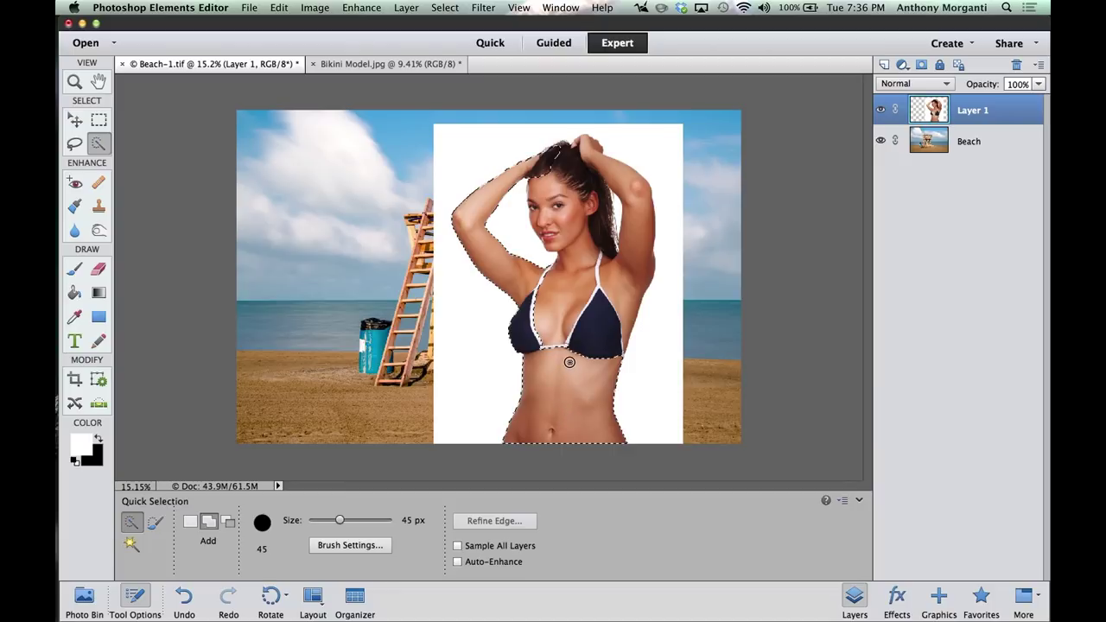
pyautogui.moveTo(584, 319)
pyautogui.mouseDown()
pyautogui.moveTo(562, 350)
pyautogui.moveTo(545, 350)
pyautogui.moveTo(560, 318)
pyautogui.moveTo(624, 286)
pyautogui.moveTo(633, 253)
pyautogui.moveTo(636, 193)
pyautogui.moveTo(592, 147)
pyautogui.mouseUp()
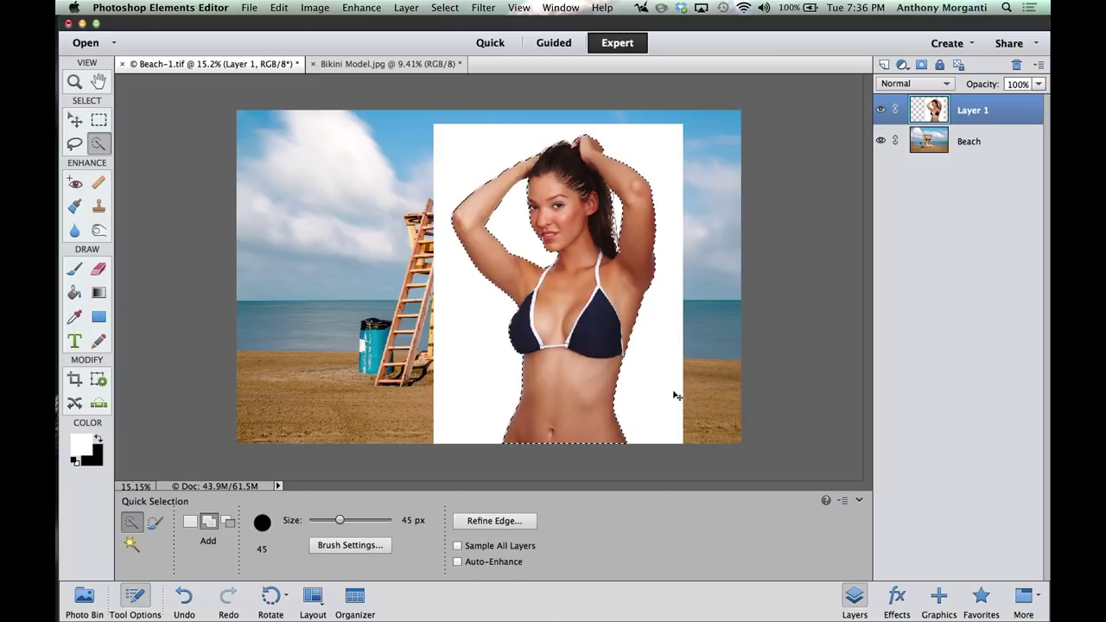
# Examine the selection outline around the model's arms, hair and torso at 33.33% magnification.
pyautogui.press('super+equal')
pyautogui.press('super+equal')
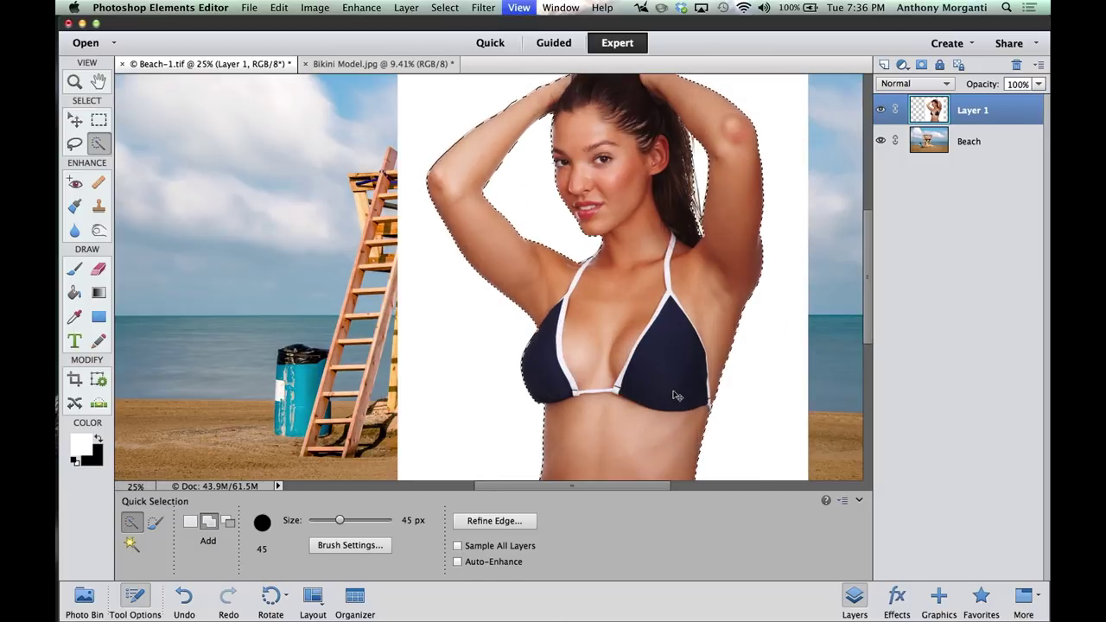
pyautogui.press('super+equal')
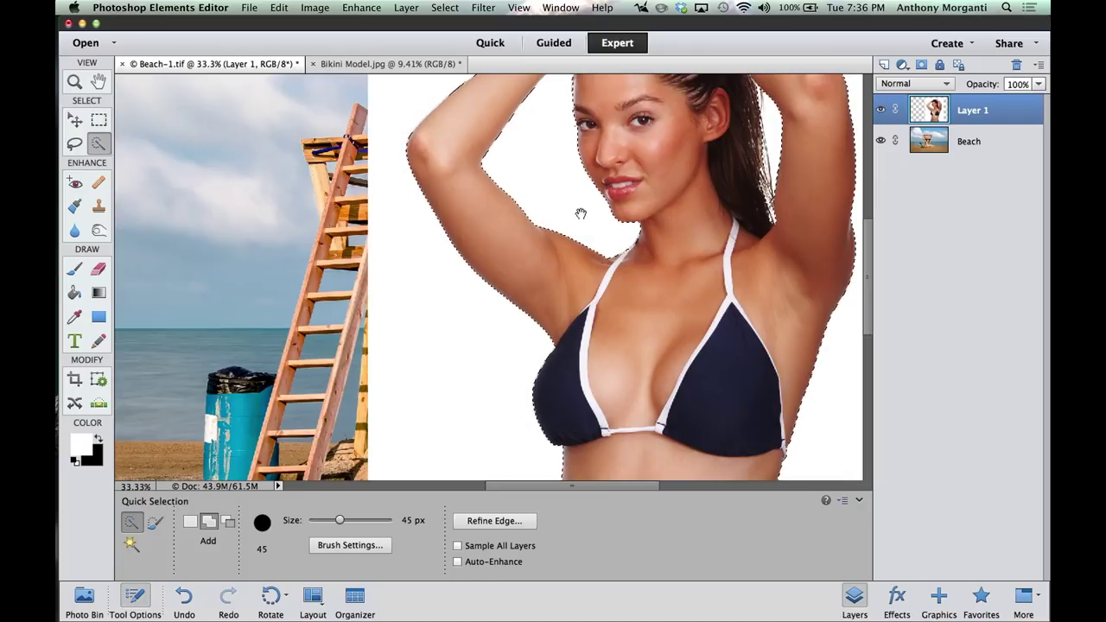
pyautogui.moveTo(580, 213); pyautogui.dragTo(510, 358)
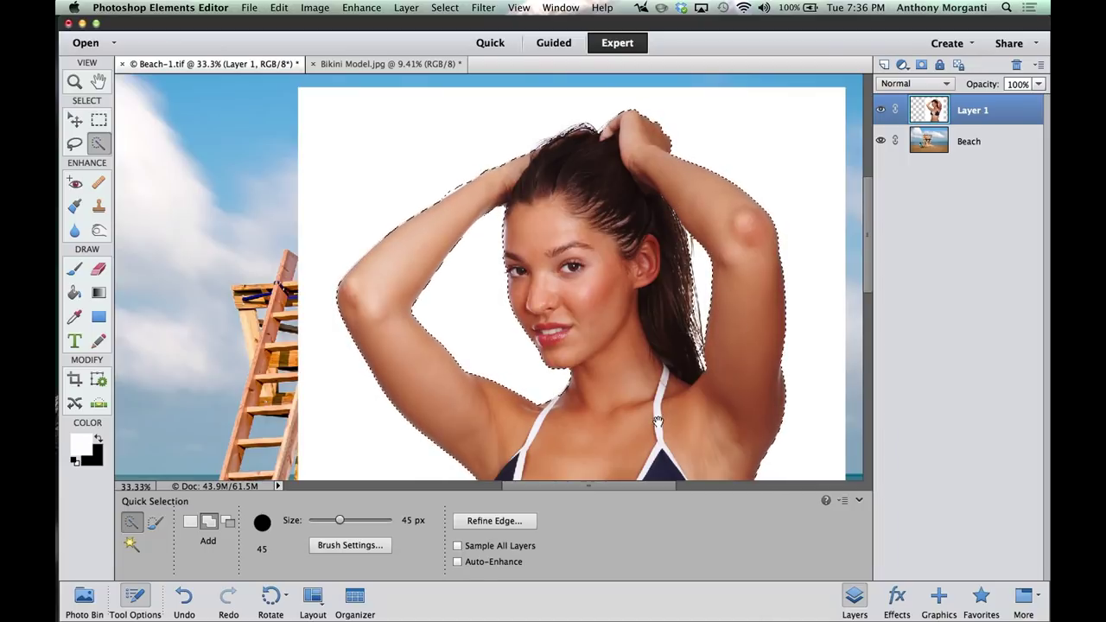
pyautogui.moveTo(657, 421); pyautogui.dragTo(667, 188)
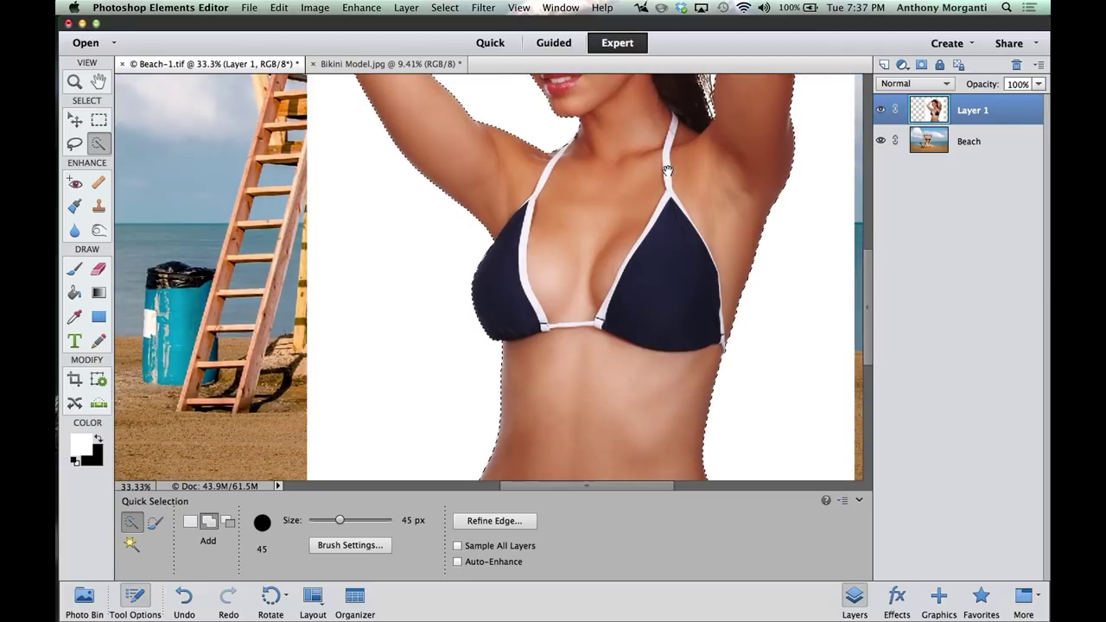
pyautogui.moveTo(626, 311)
pyautogui.mouseDown()
pyautogui.moveTo(652, 86)
pyautogui.moveTo(654, 193)
pyautogui.moveTo(626, 450)
pyautogui.mouseUp()
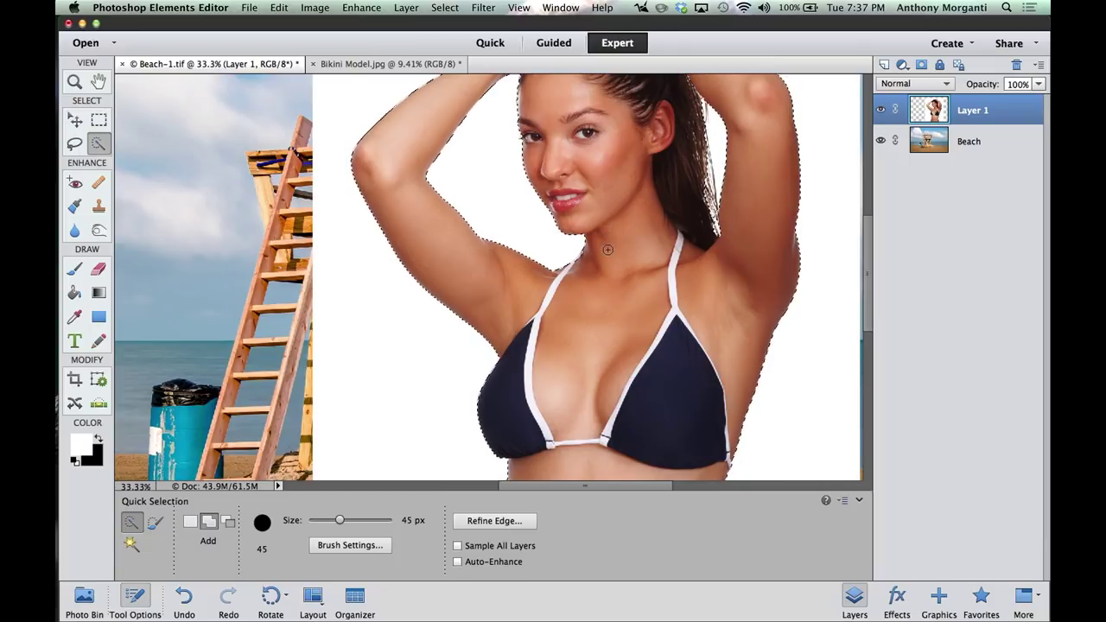
pyautogui.press('super+0')
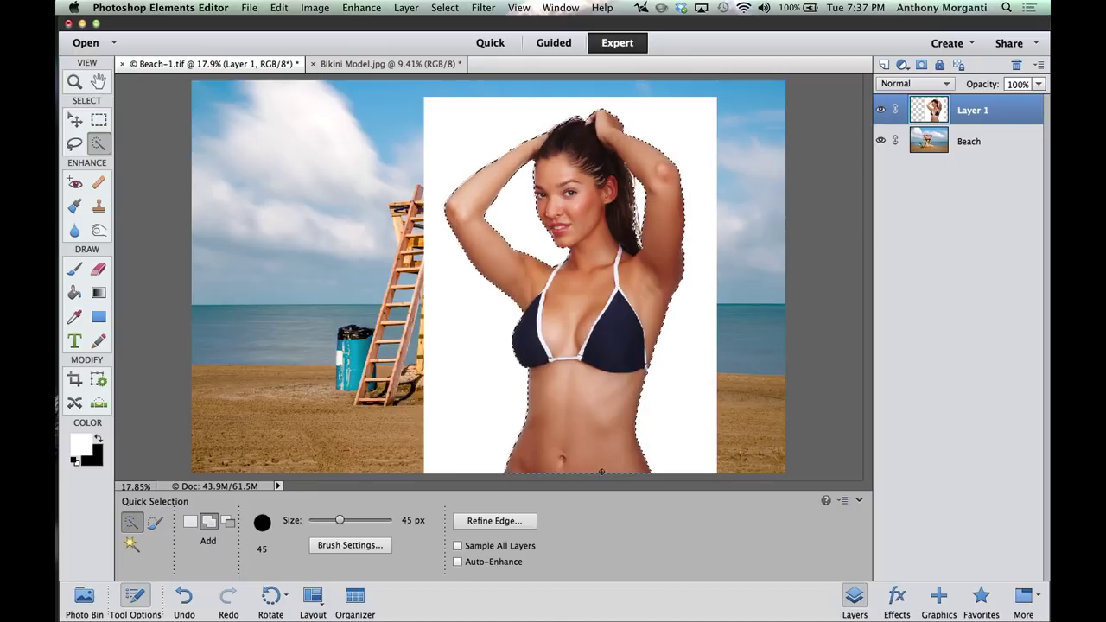
# Open Refine Edge for the model selection, preview other view modes and keep the On Black view.
pyautogui.click(503, 520)
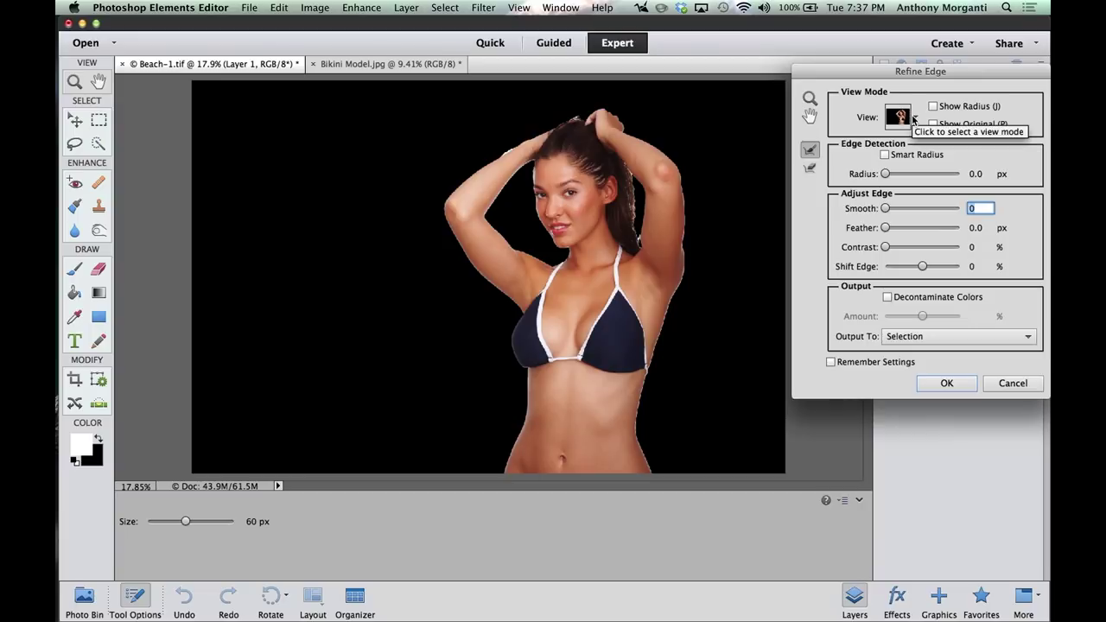
pyautogui.click(914, 119)
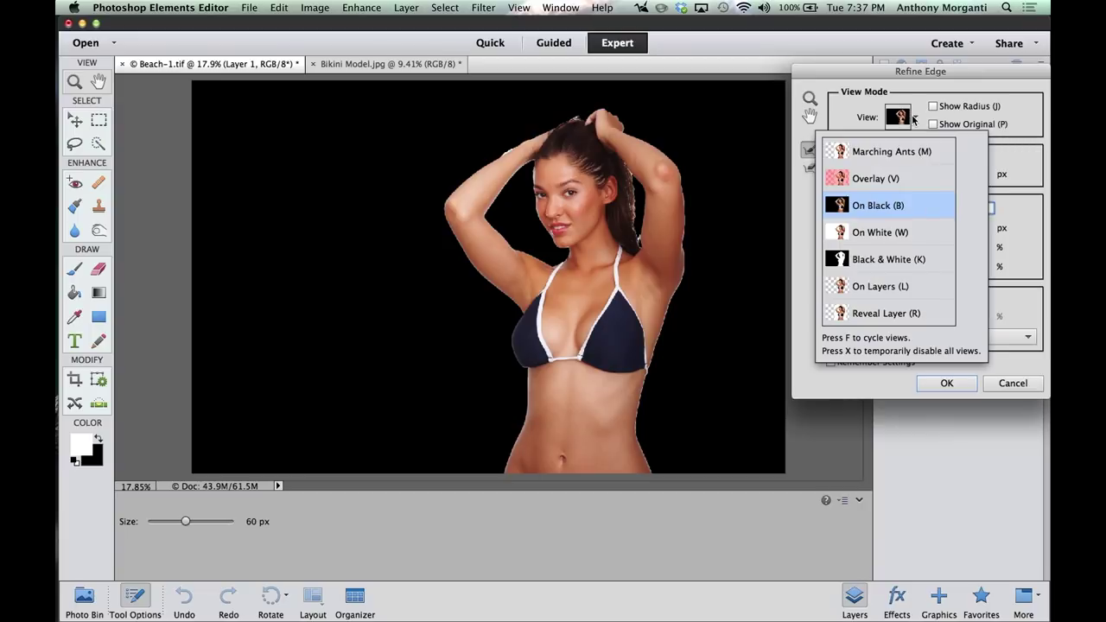
pyautogui.click(875, 156)
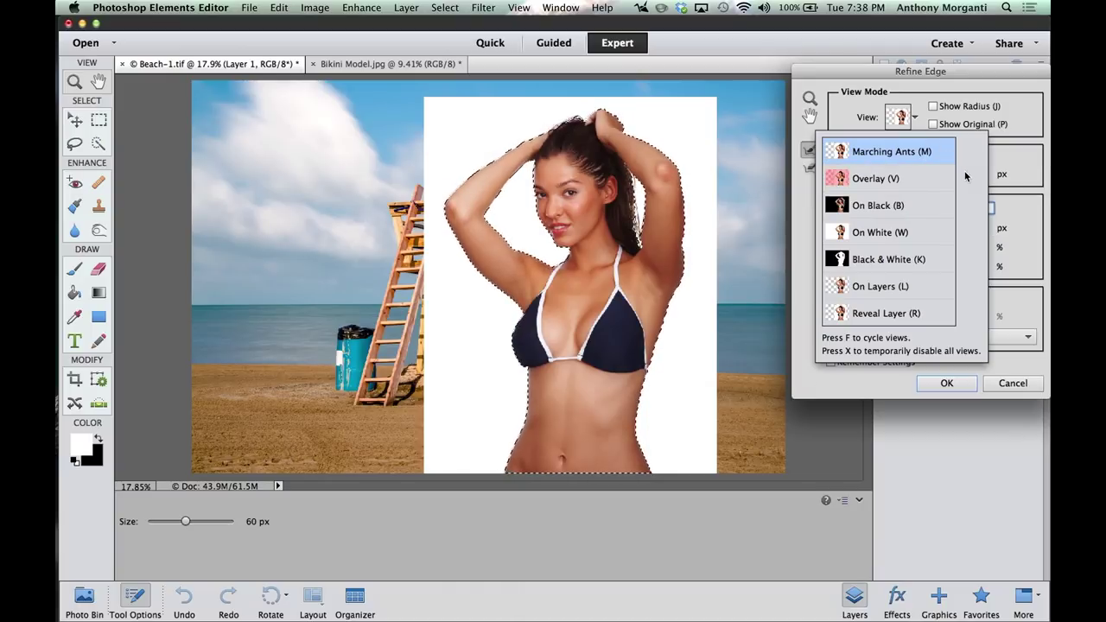
pyautogui.click(877, 178)
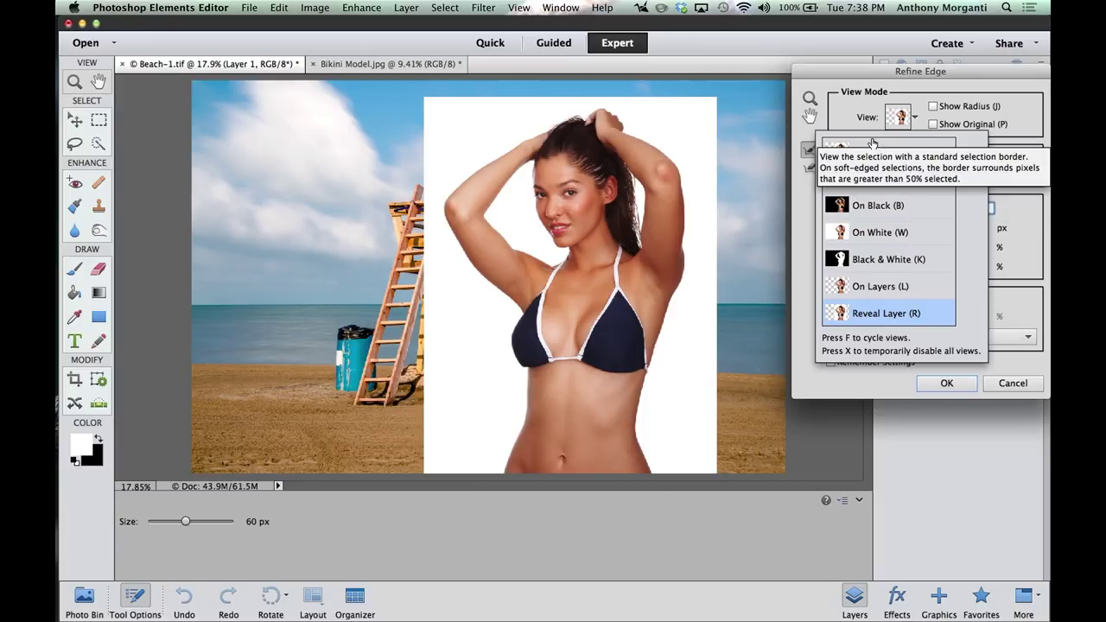
pyautogui.click(868, 205)
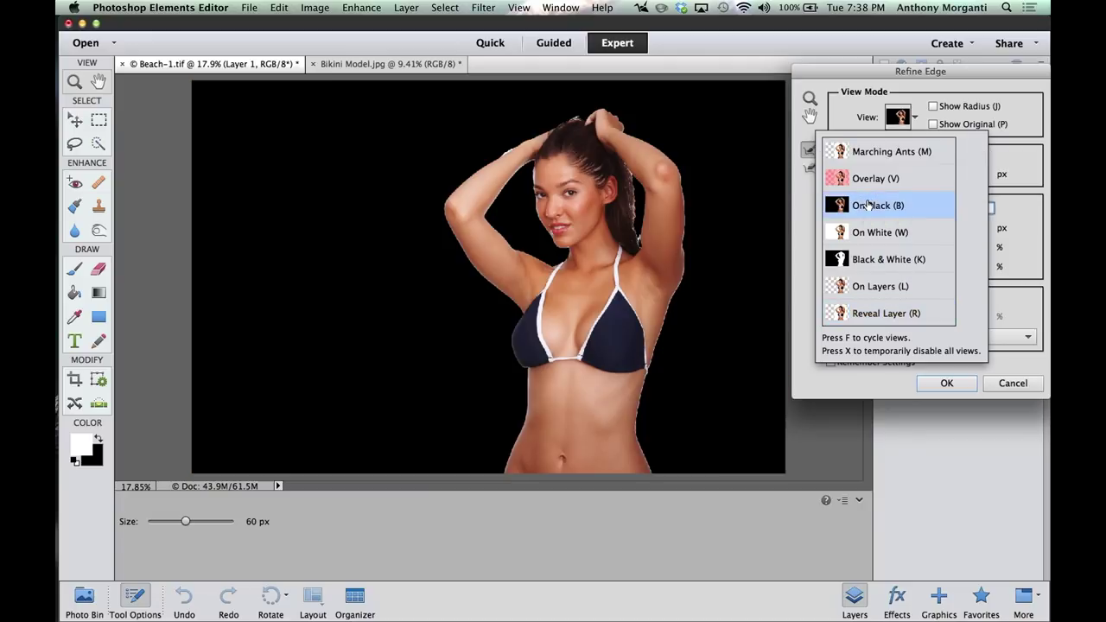
pyautogui.click(906, 117)
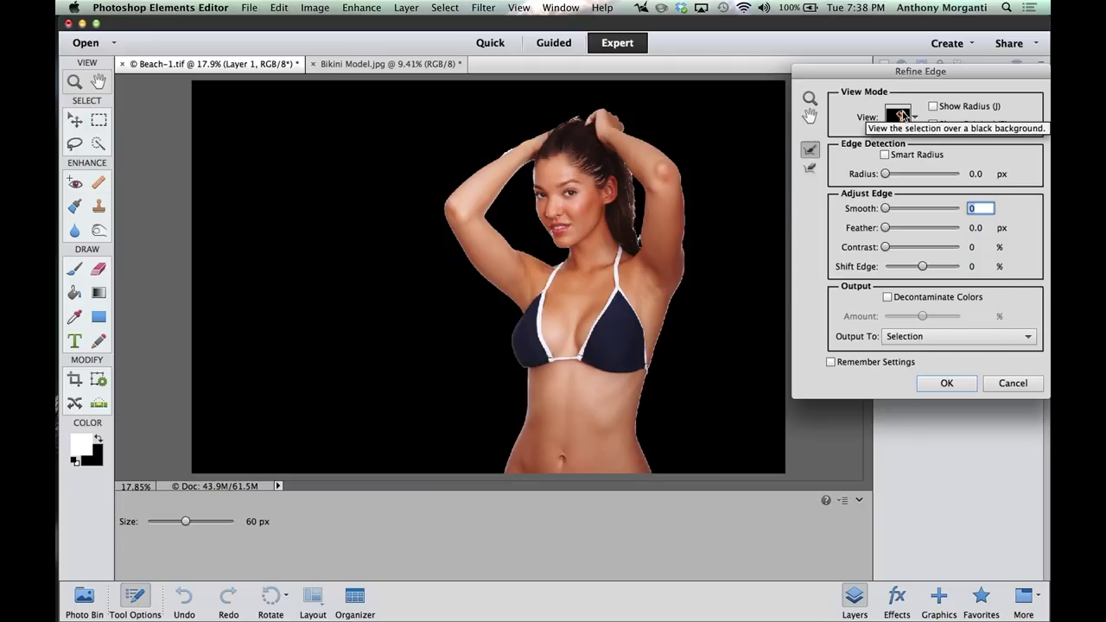
# Enable Smart Radius and Show Radius, and set the edge detection radius to about 12.2 px.
pyautogui.click(885, 156)
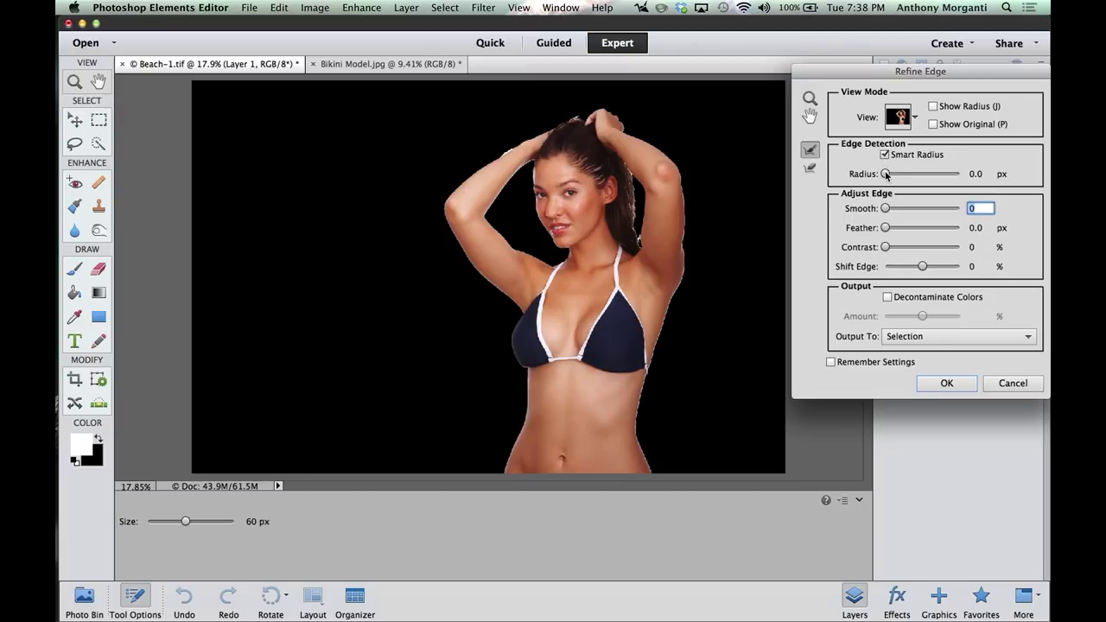
pyautogui.moveTo(886, 174); pyautogui.dragTo(934, 175)
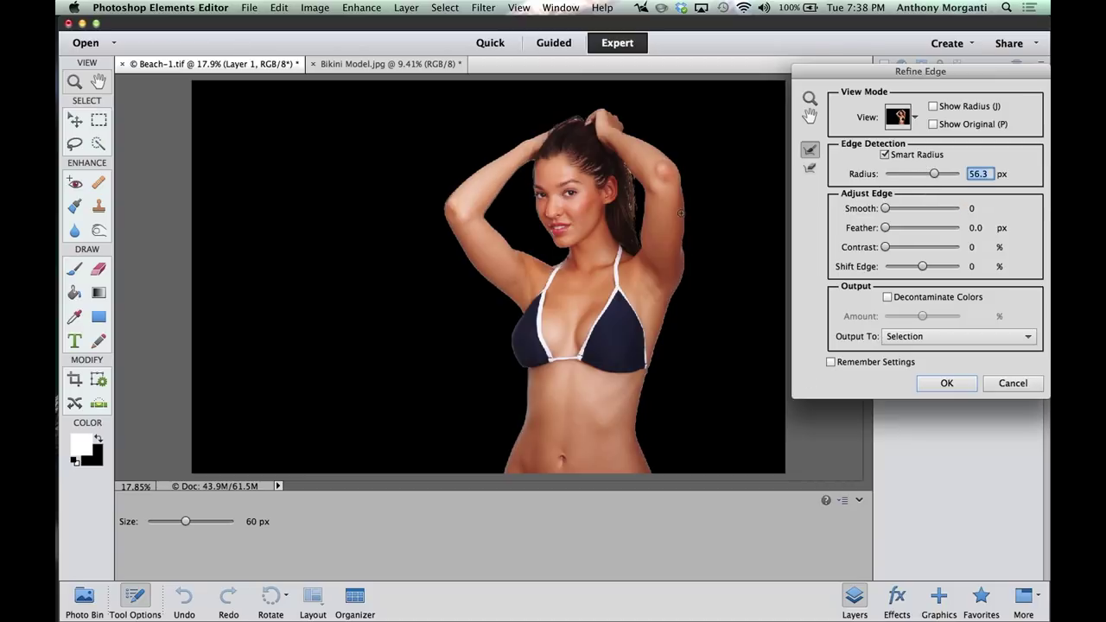
pyautogui.click(933, 107)
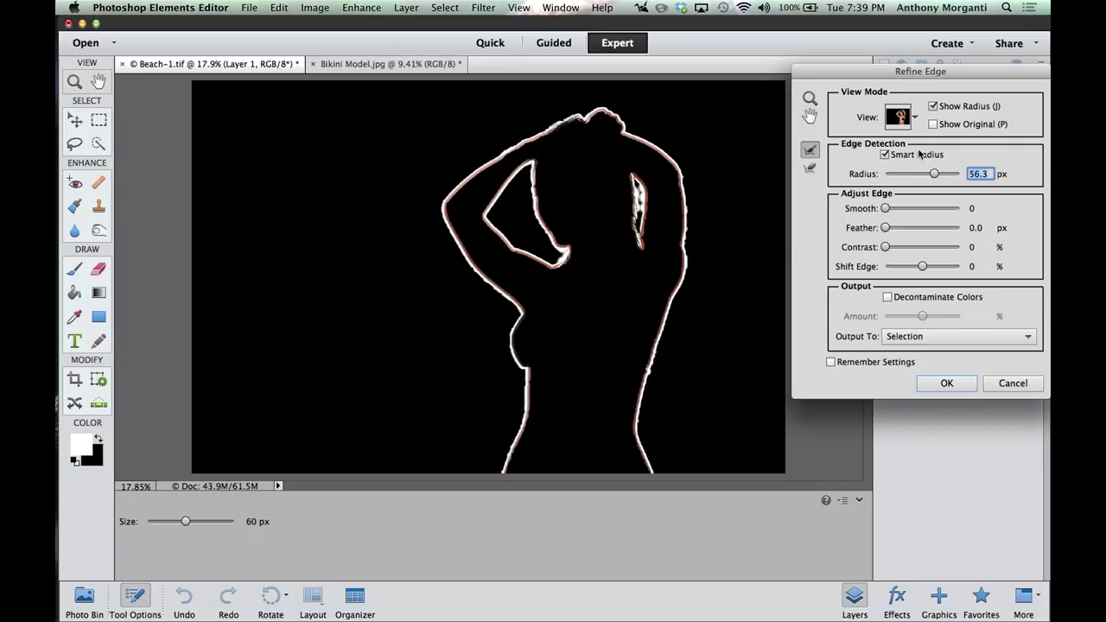
pyautogui.moveTo(934, 177); pyautogui.dragTo(917, 174)
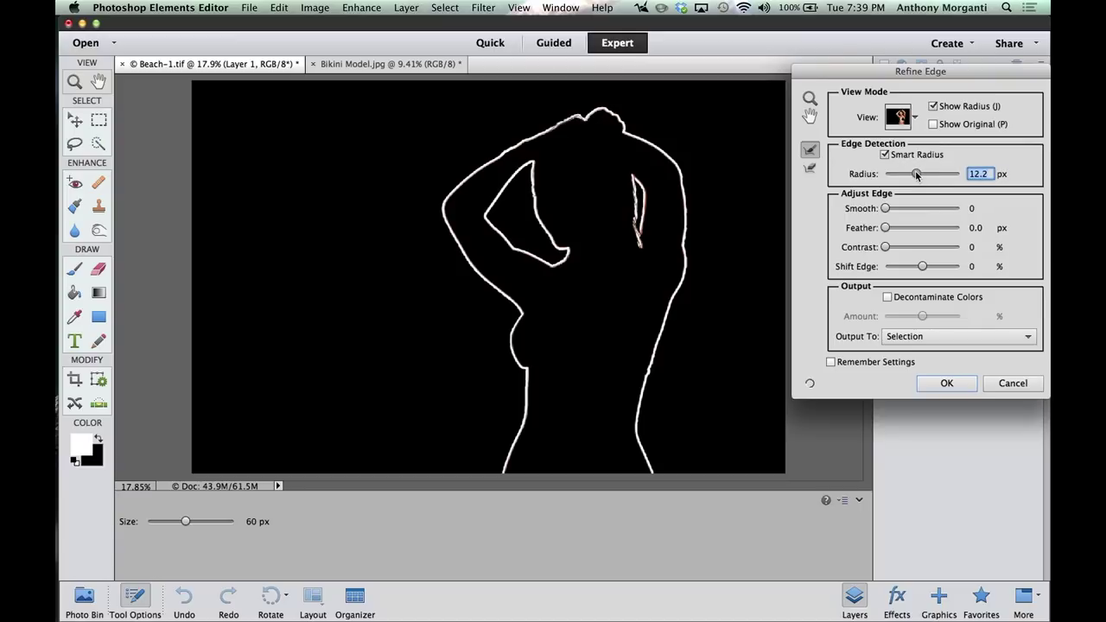
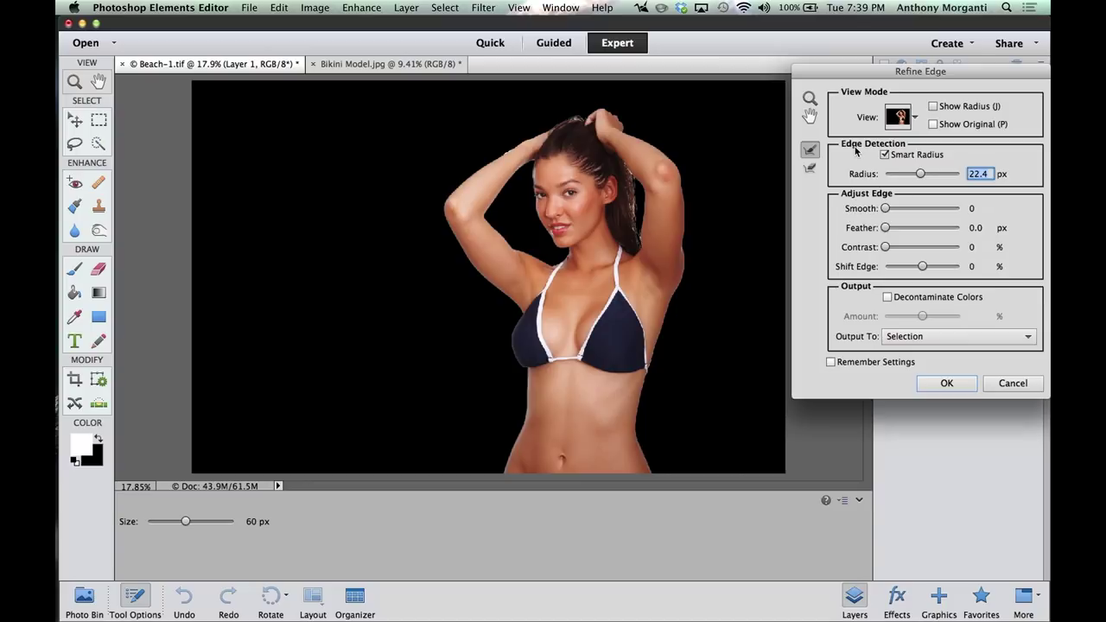
# Brush the Refine Radius tool over the hair at the top of the head, the ponytail and the nearby arm edges.
pyautogui.click(809, 152)
pyautogui.moveTo(588, 117); pyautogui.dragTo(579, 121)
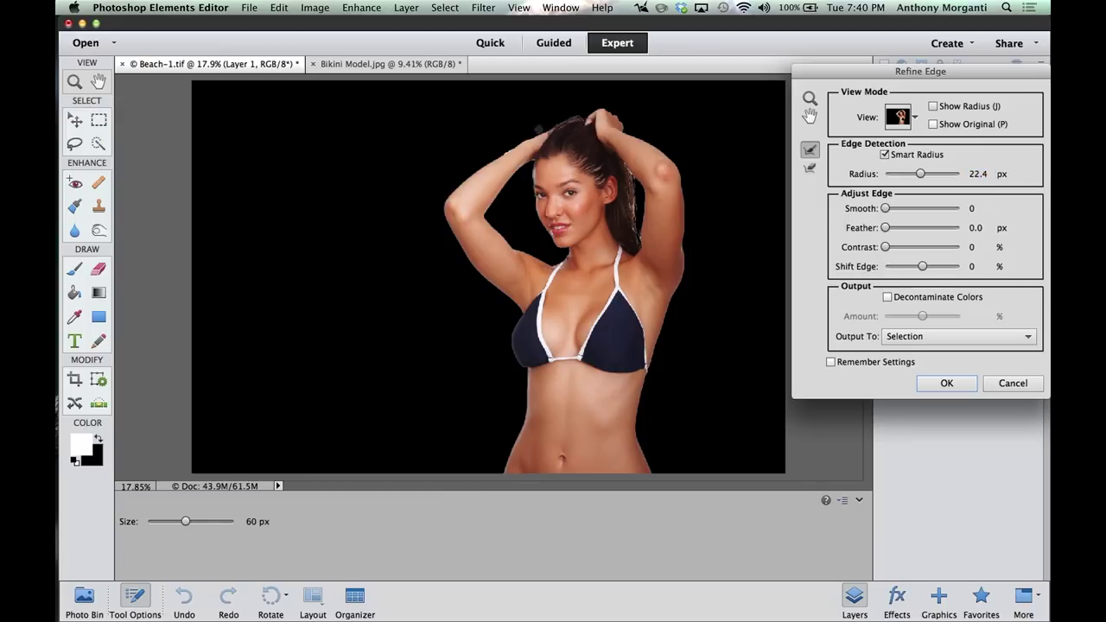
pyautogui.moveTo(526, 146); pyautogui.dragTo(513, 151)
pyautogui.moveTo(629, 173); pyautogui.dragTo(624, 168)
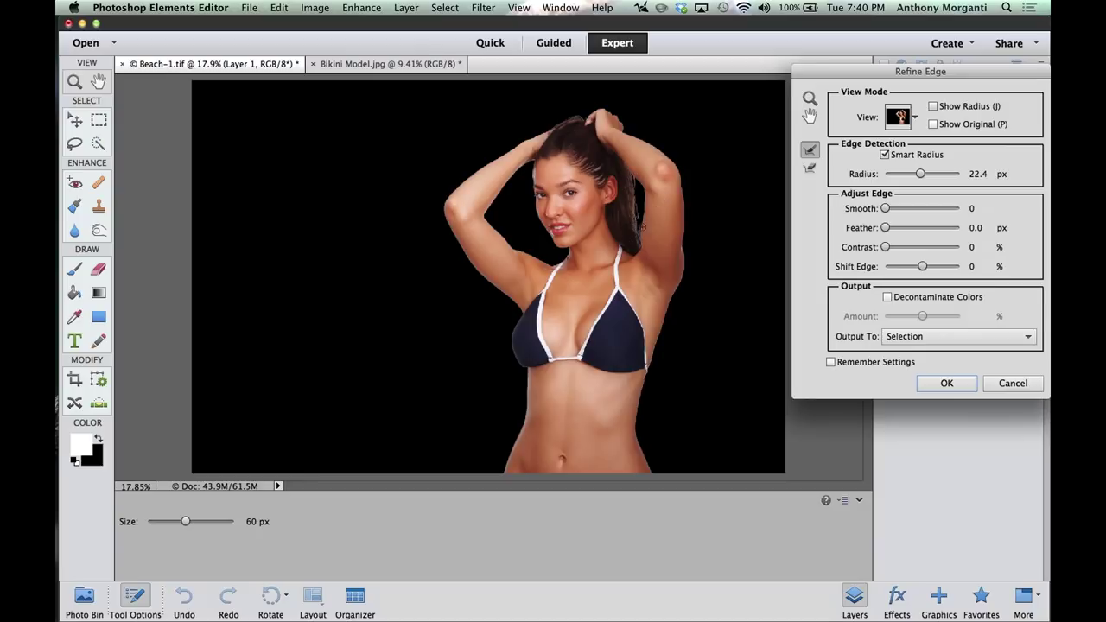
pyautogui.moveTo(638, 244); pyautogui.dragTo(643, 248)
pyautogui.moveTo(640, 201); pyautogui.dragTo(640, 230)
pyautogui.moveTo(533, 164); pyautogui.dragTo(531, 178)
# Set Smooth to 19 and Feather to 0.9 px, and brush the ponytail's edge again with the Refine Radius tool.
pyautogui.moveTo(886, 209); pyautogui.dragTo(899, 209)
pyautogui.moveTo(886, 229); pyautogui.dragTo(945, 235)
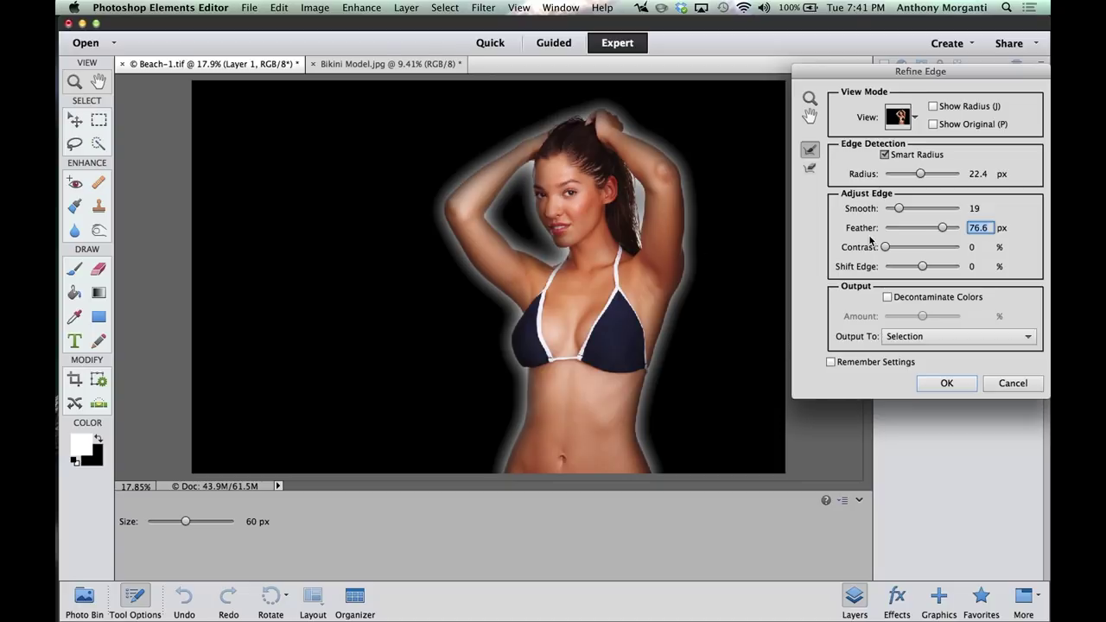
pyautogui.moveTo(942, 226); pyautogui.dragTo(895, 227)
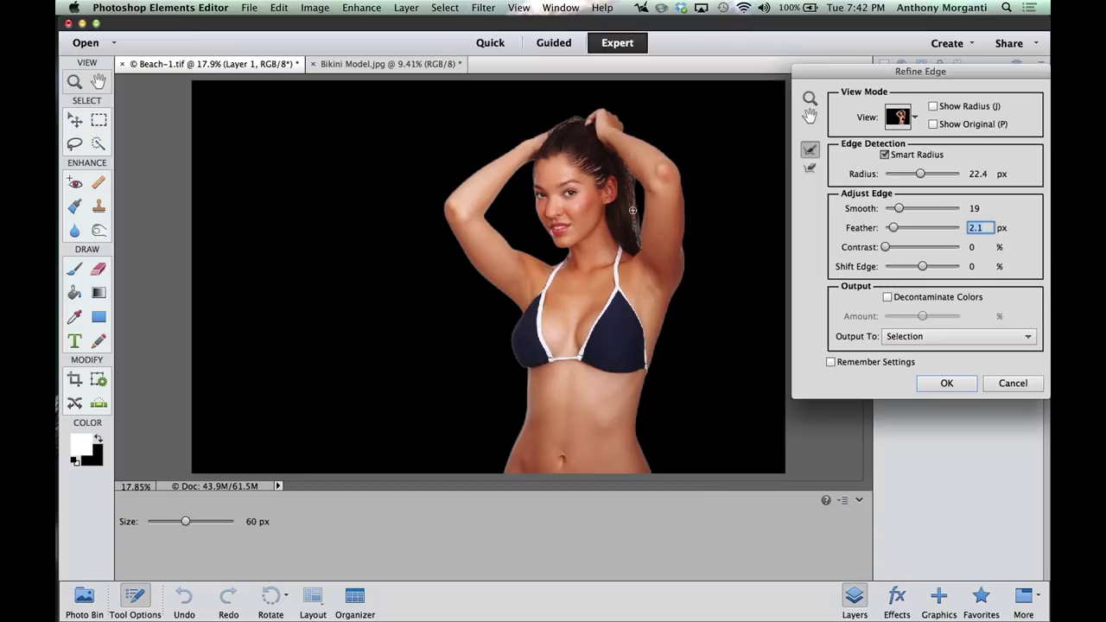
pyautogui.moveTo(896, 228); pyautogui.dragTo(889, 228)
pyautogui.moveTo(636, 208); pyautogui.dragTo(633, 239)
pyautogui.moveTo(637, 218); pyautogui.dragTo(639, 252)
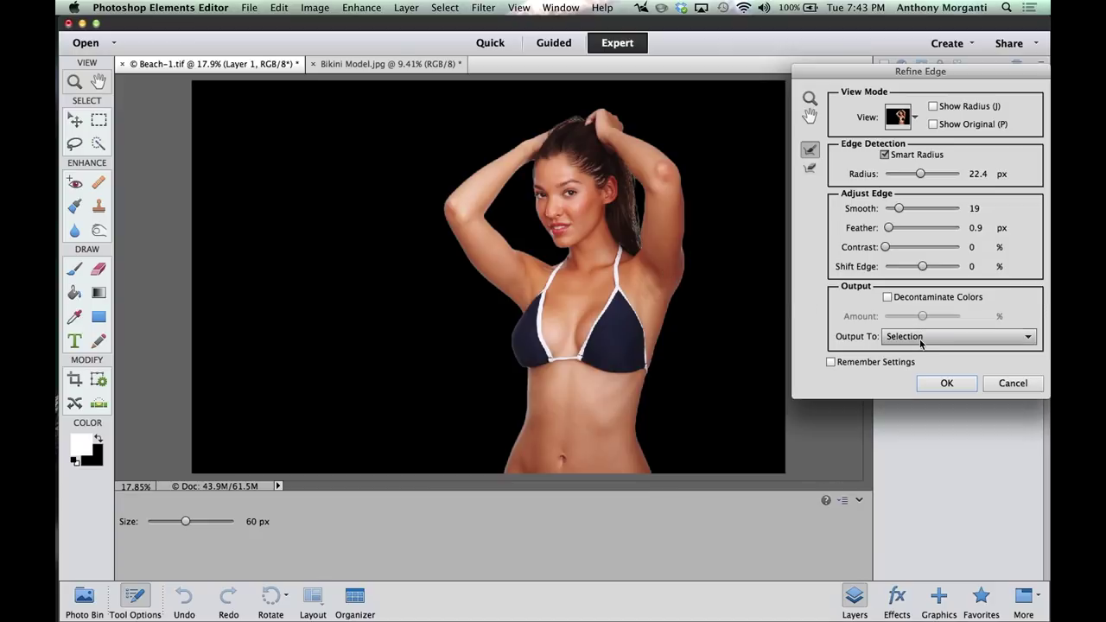
# Output the refined selection to a new layer with layer mask, and delete the hidden Layer 1.
pyautogui.click(1013, 337)
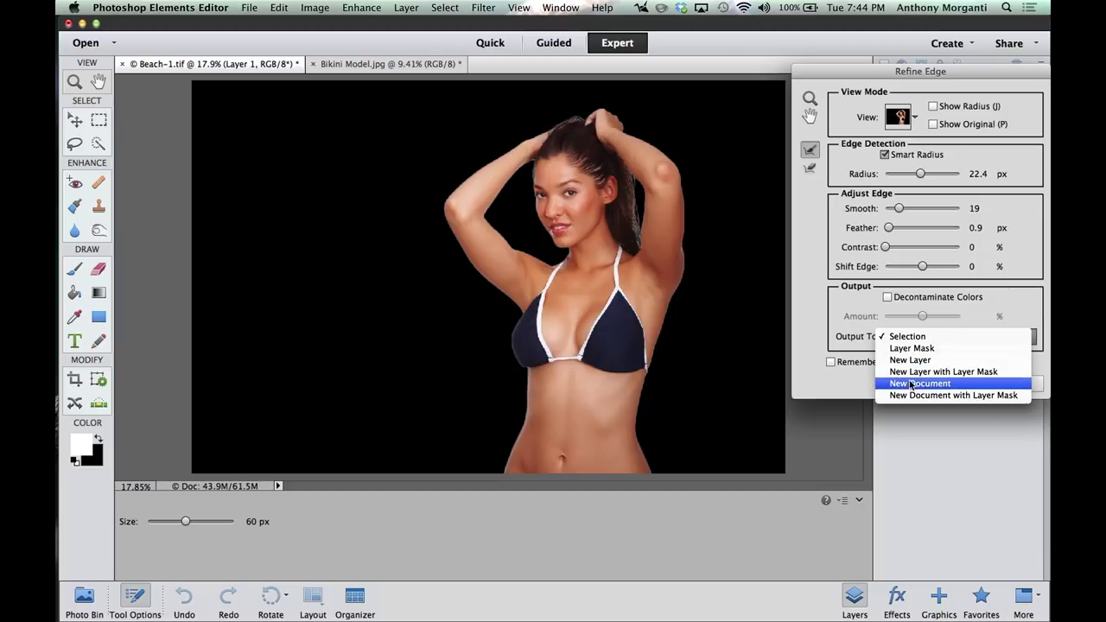
pyautogui.click(932, 372)
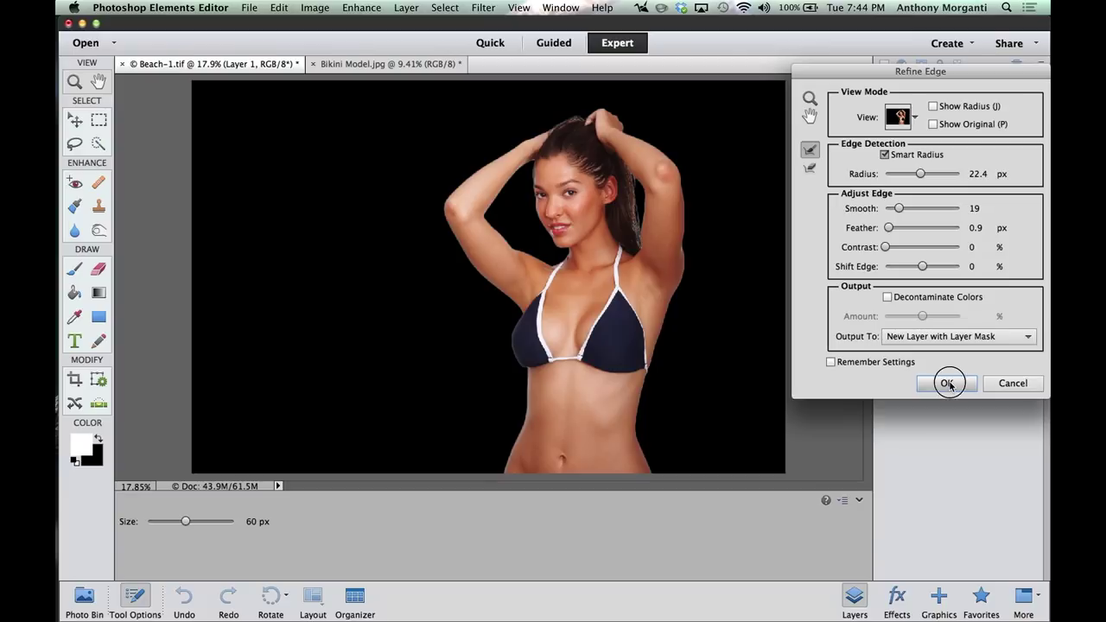
pyautogui.click(947, 384)
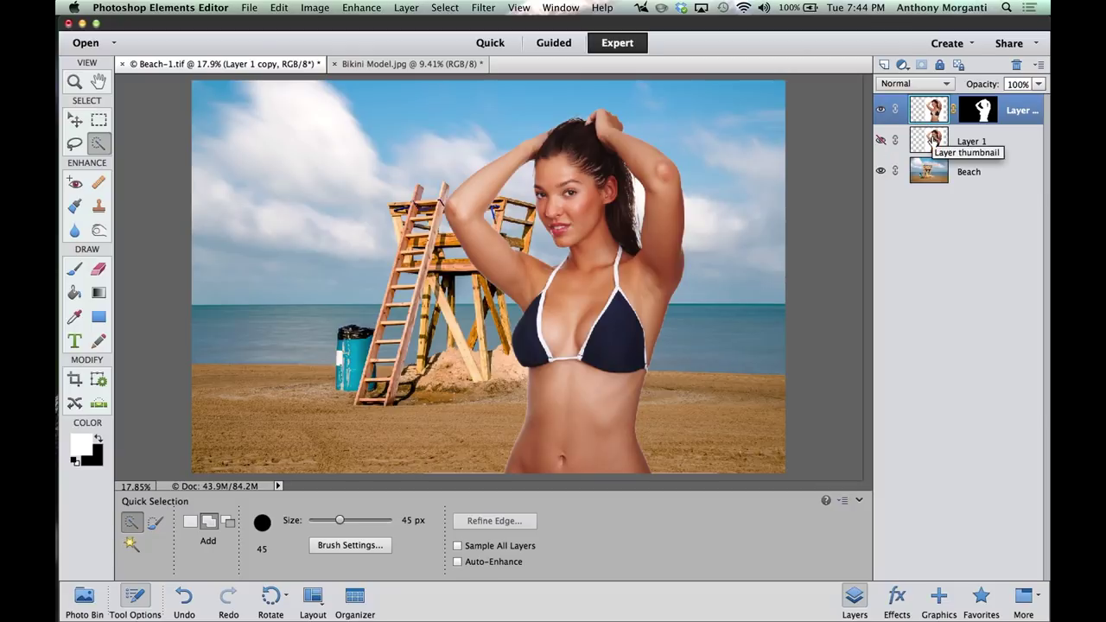
pyautogui.moveTo(931, 141); pyautogui.dragTo(1017, 65)
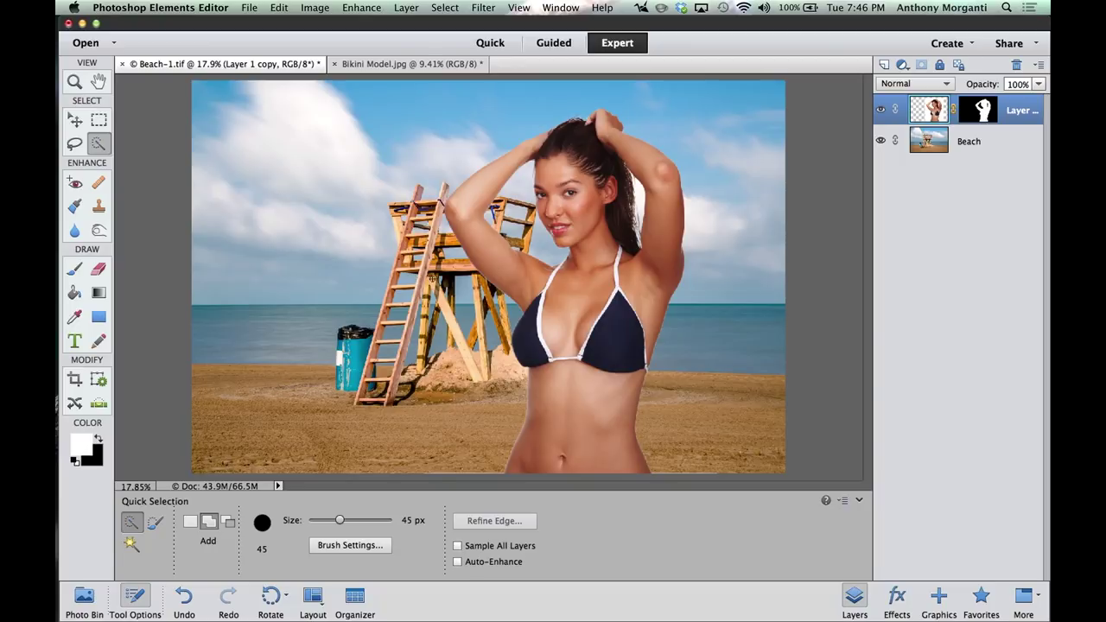
# Duplicate the Beach layer and set the copy's brightness to -21.
pyautogui.click(937, 145)
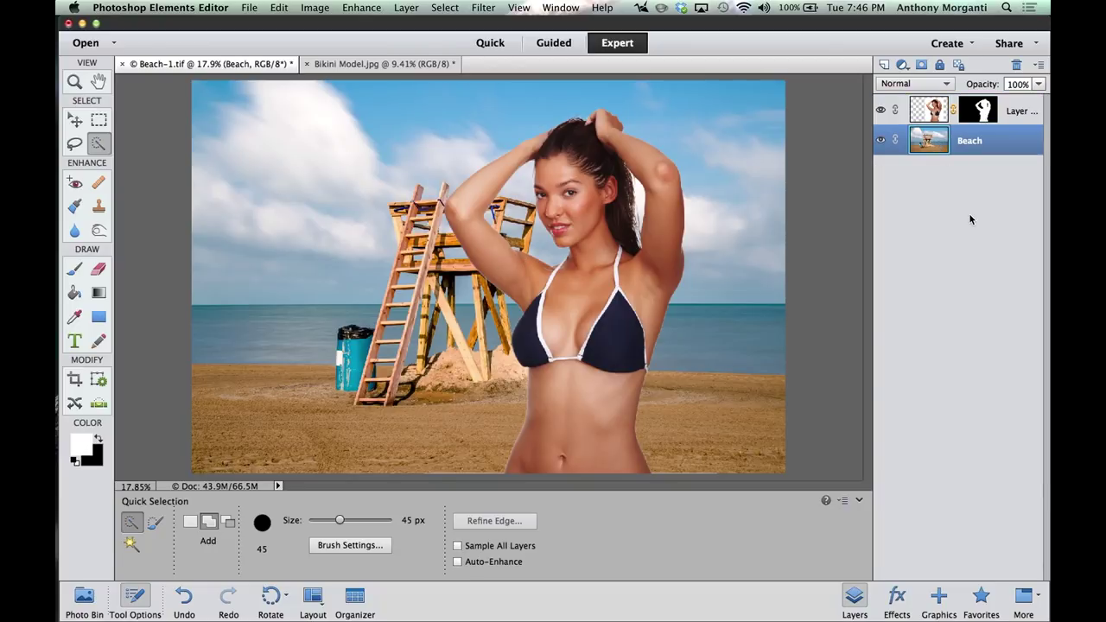
pyautogui.press('super+j')
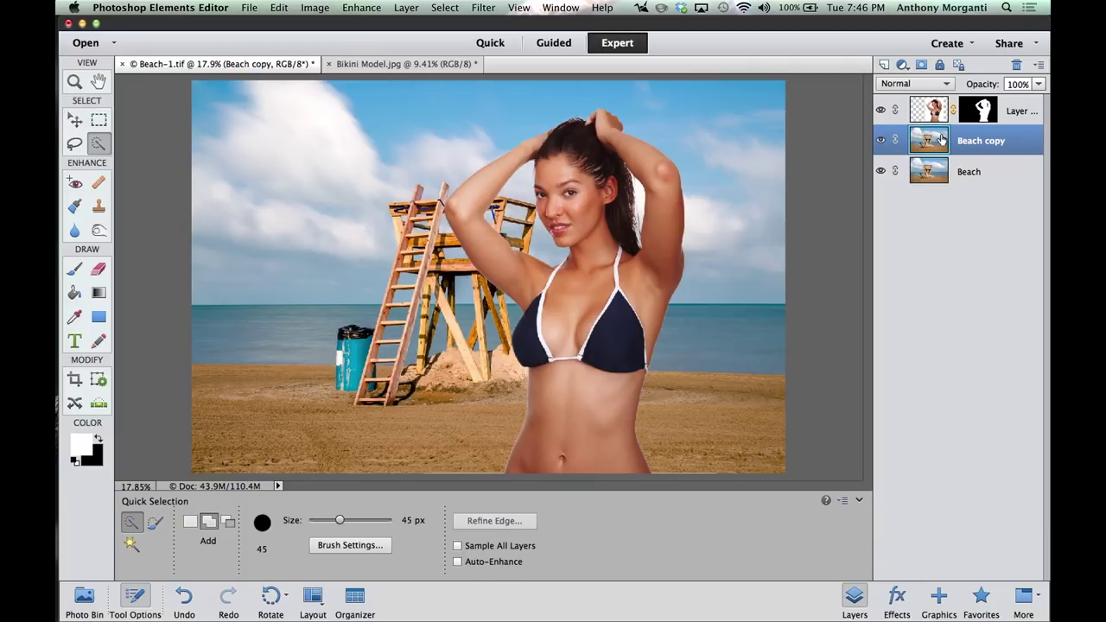
pyautogui.click(378, 8)
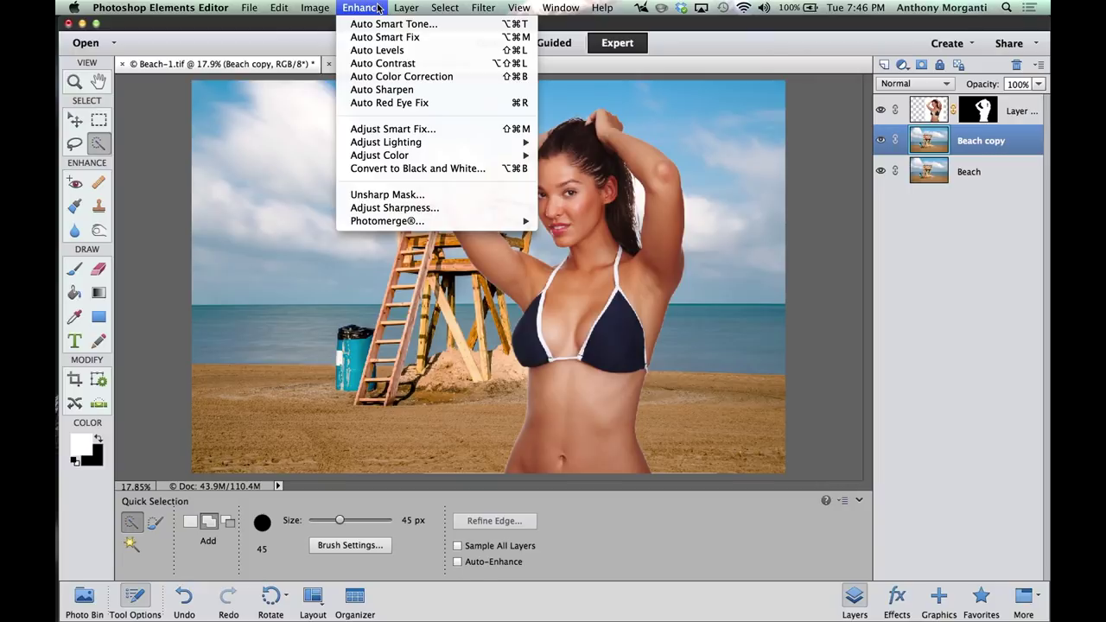
pyautogui.moveTo(524, 143)
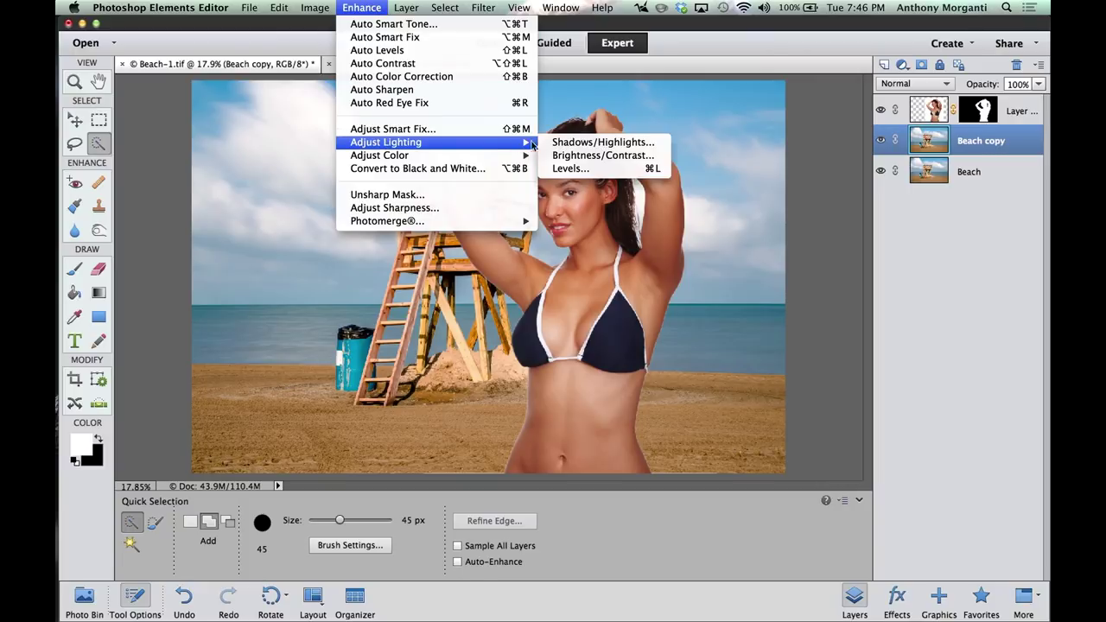
pyautogui.click(576, 157)
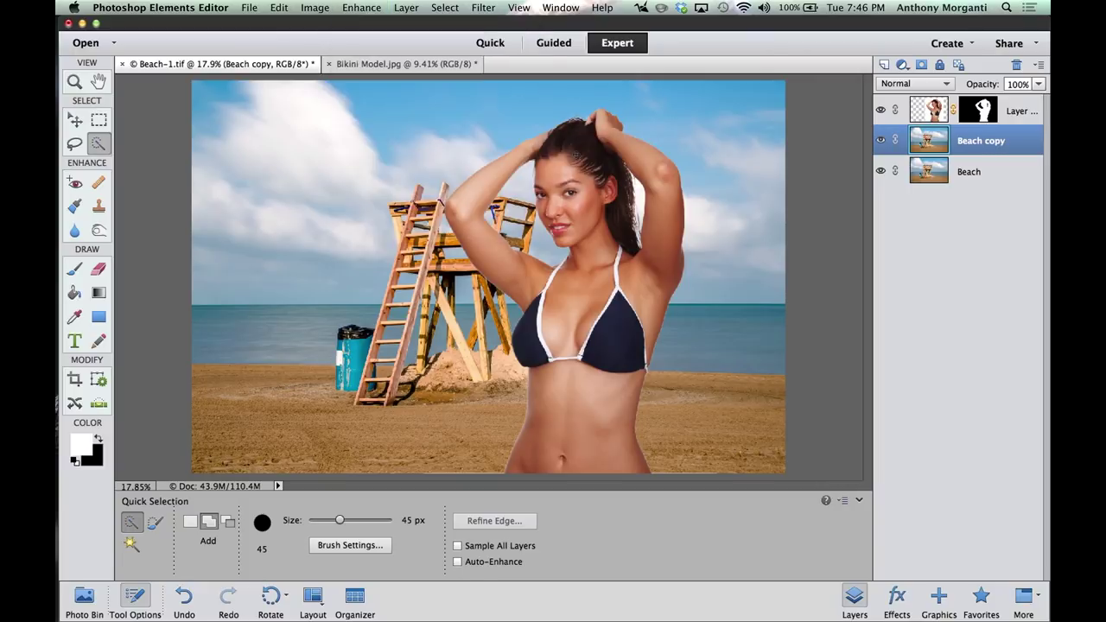
pyautogui.moveTo(552, 253); pyautogui.dragTo(897, 245)
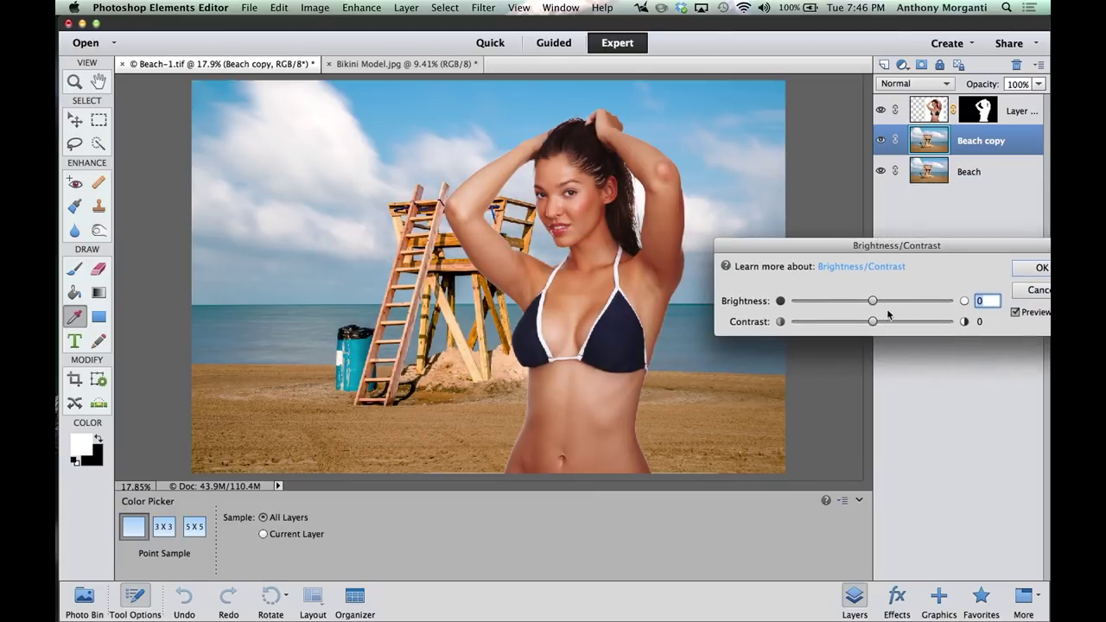
pyautogui.moveTo(874, 303)
pyautogui.mouseDown()
pyautogui.moveTo(798, 299)
pyautogui.moveTo(880, 299)
pyautogui.moveTo(861, 301)
pyautogui.mouseUp()
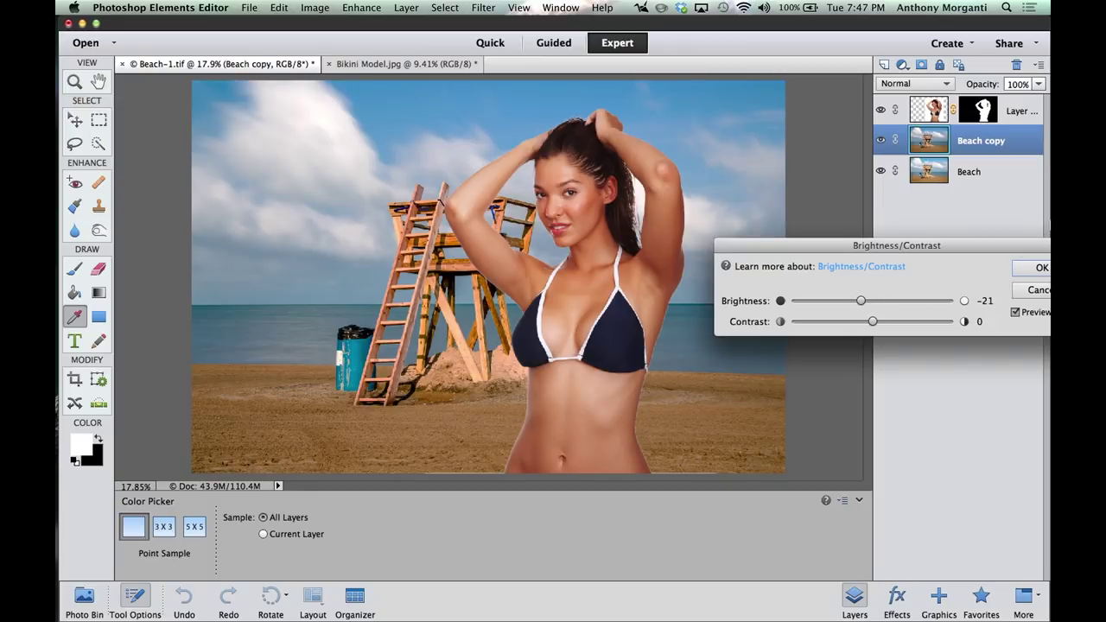
pyautogui.click(1036, 269)
pyautogui.press('a')
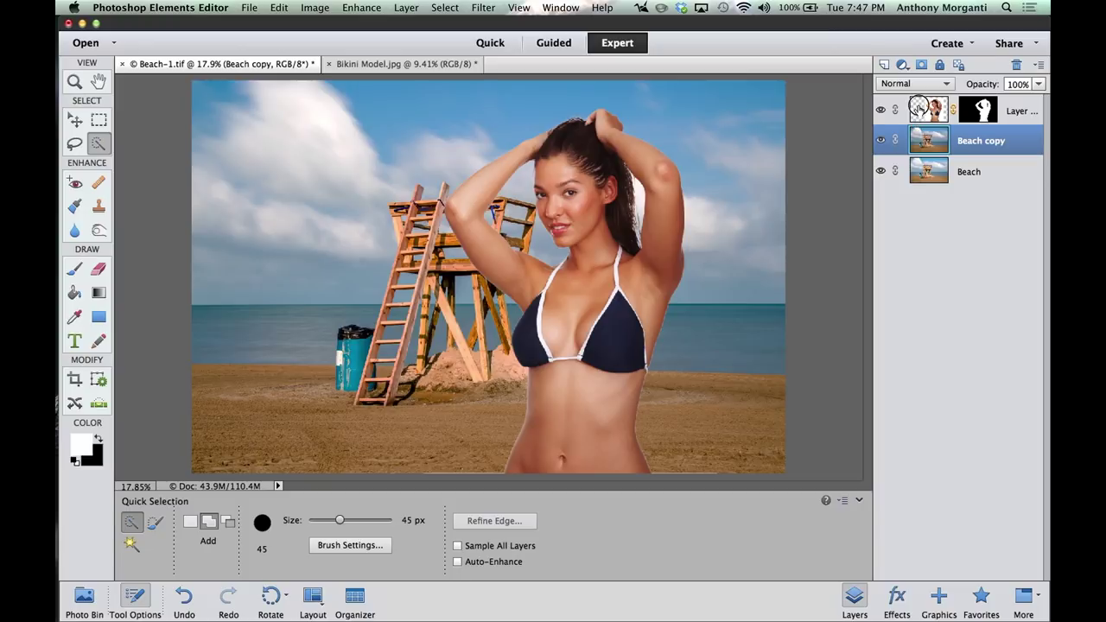
# Add a new layer above the masked model layer, filled with 50% Gray and set to Overlay blend mode.
pyautogui.click(919, 111)
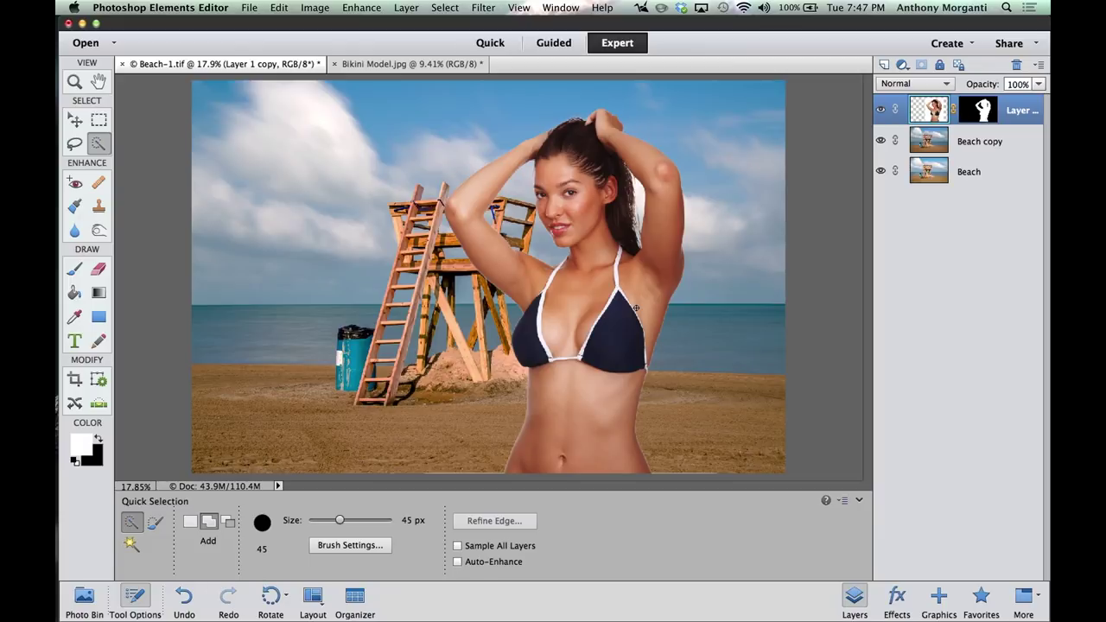
pyautogui.click(883, 66)
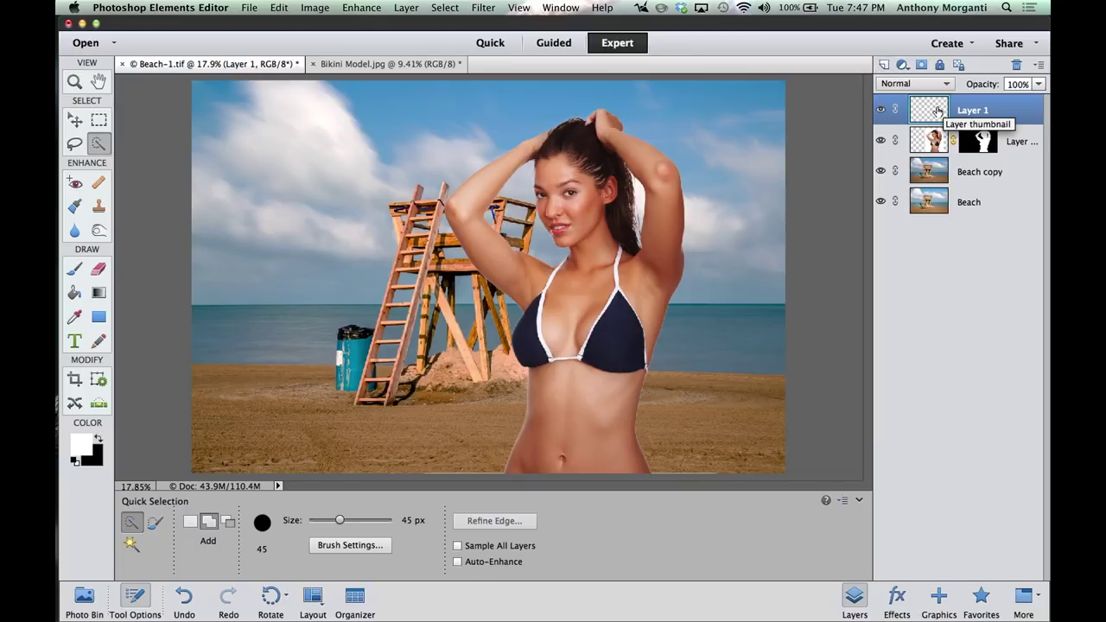
pyautogui.click(280, 9)
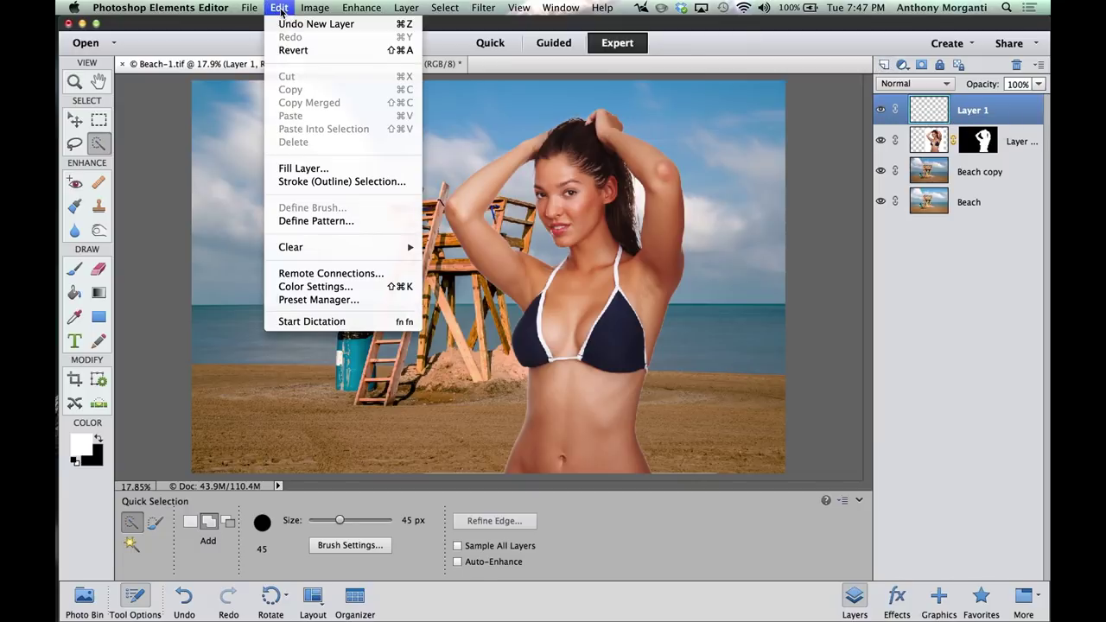
pyautogui.click(303, 166)
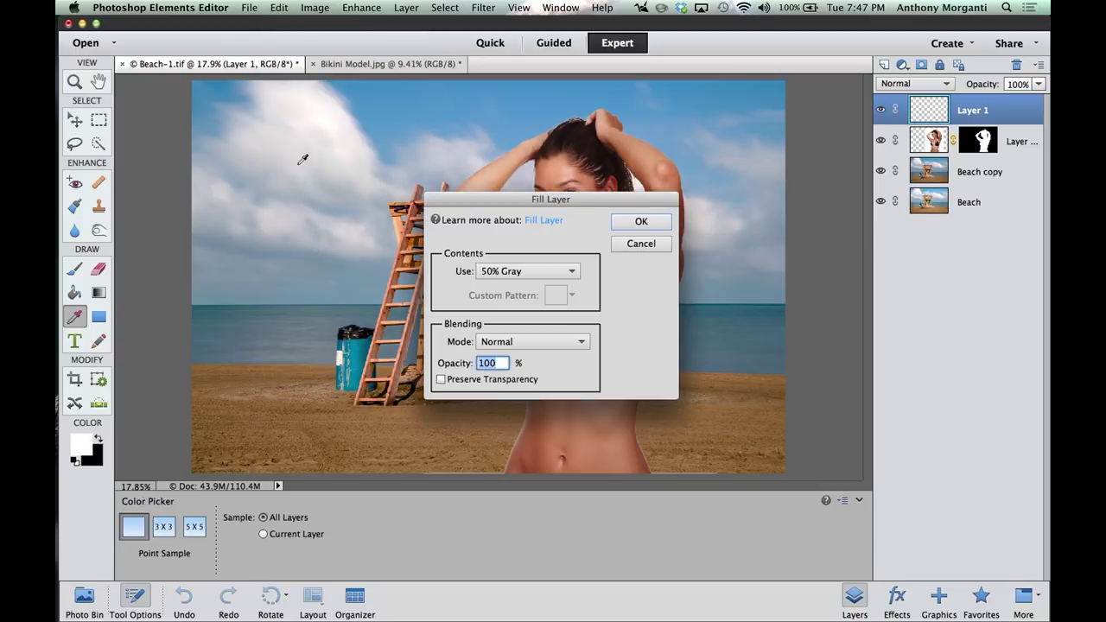
pyautogui.click(637, 222)
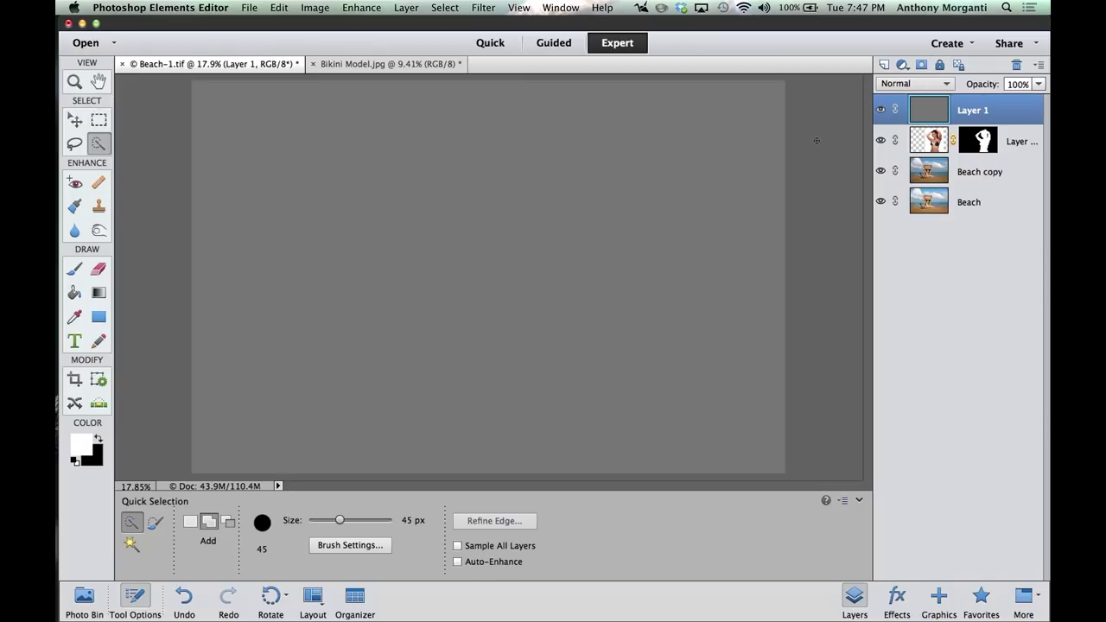
pyautogui.click(948, 84)
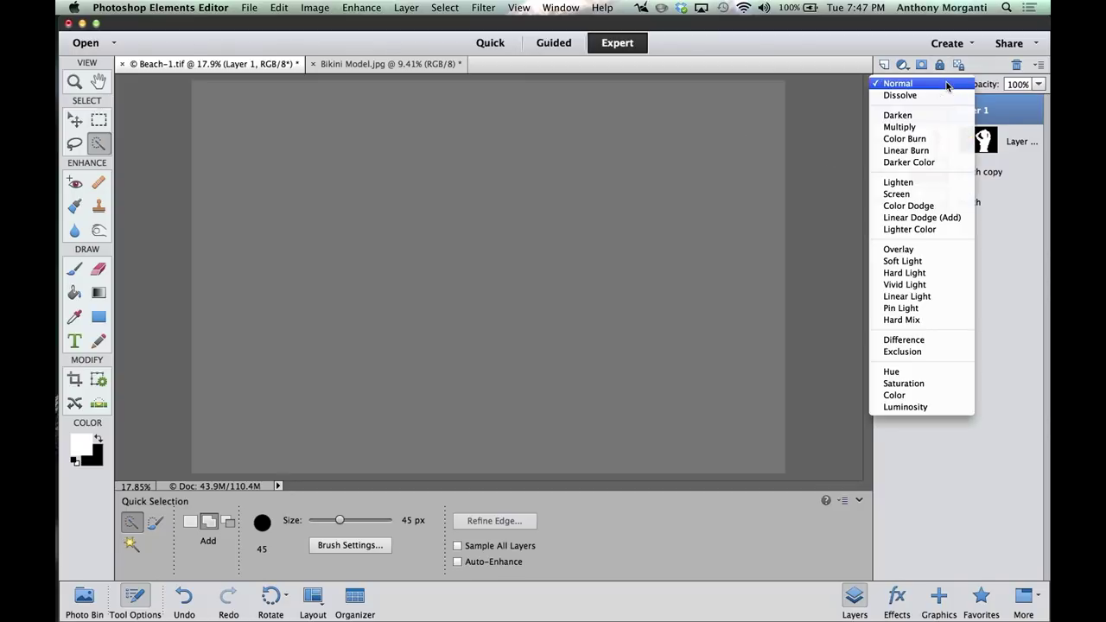
pyautogui.click(913, 250)
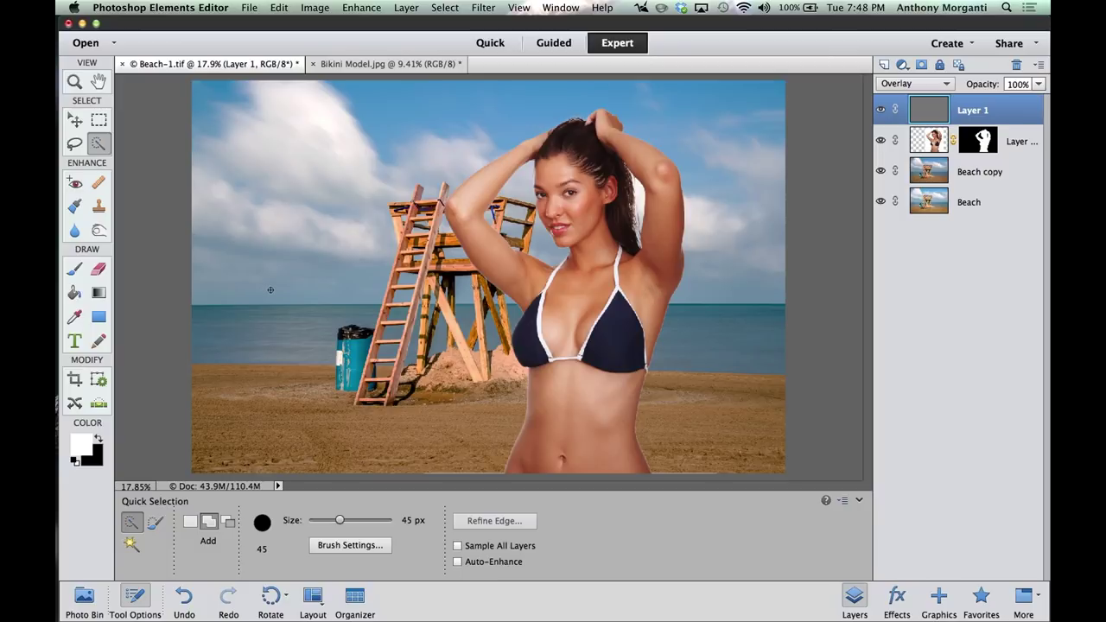
# Choose the Dodge tool for the gray overlay layer and set its exposure to 10%.
pyautogui.click(100, 232)
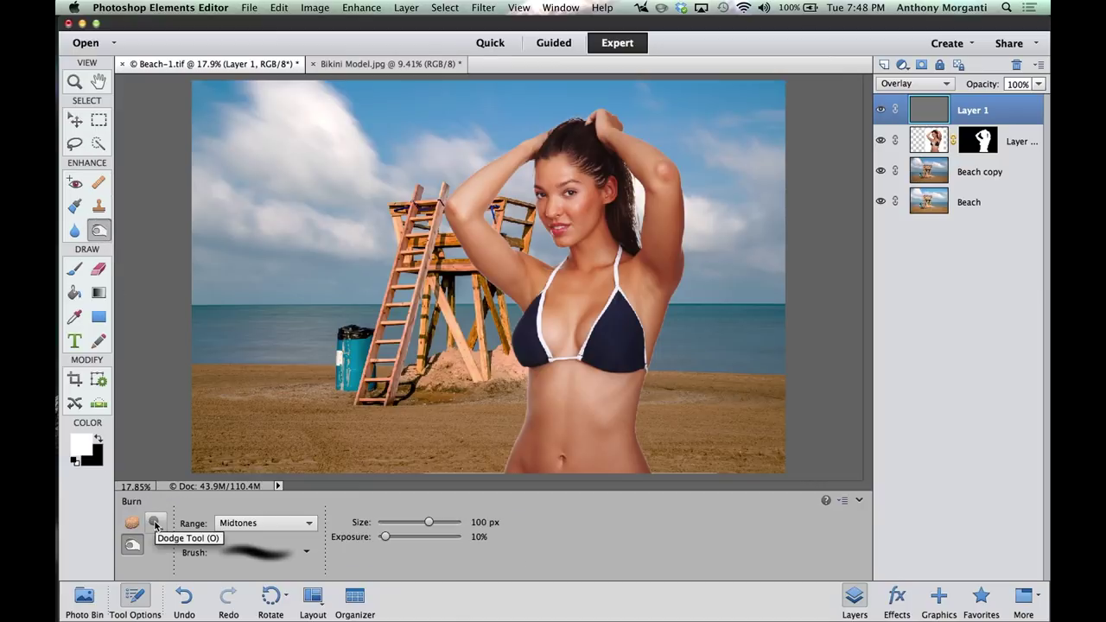
pyautogui.click(154, 524)
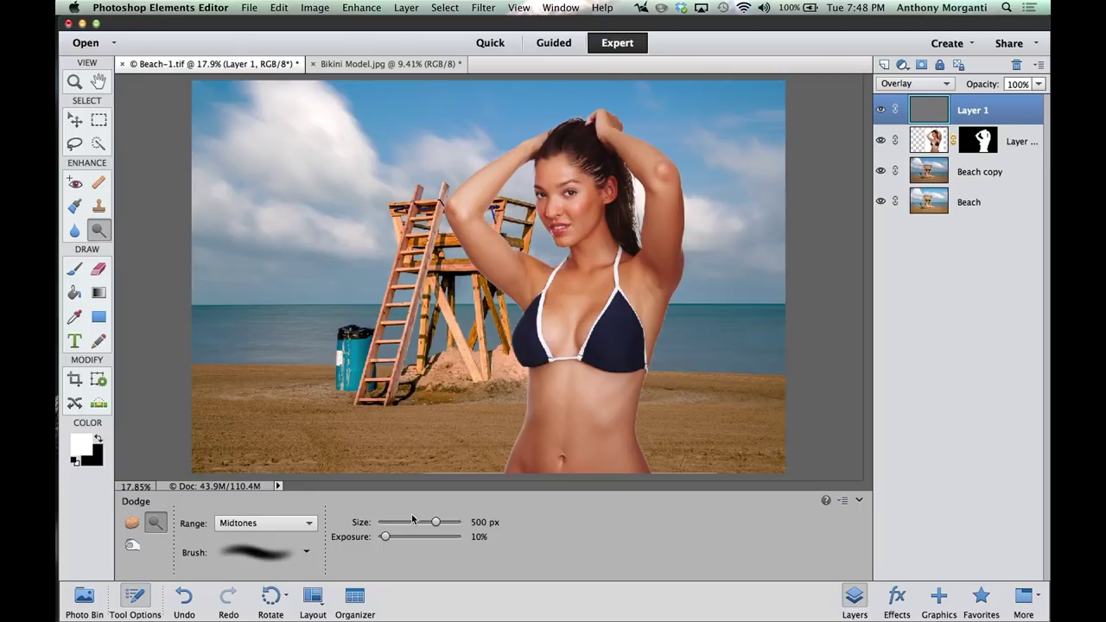
pyautogui.moveTo(385, 537); pyautogui.dragTo(419, 538)
pyautogui.press('1')
pyautogui.press('2')
pyautogui.press('4')
pyautogui.press('6')
pyautogui.press('1')
pyautogui.click(484, 537)
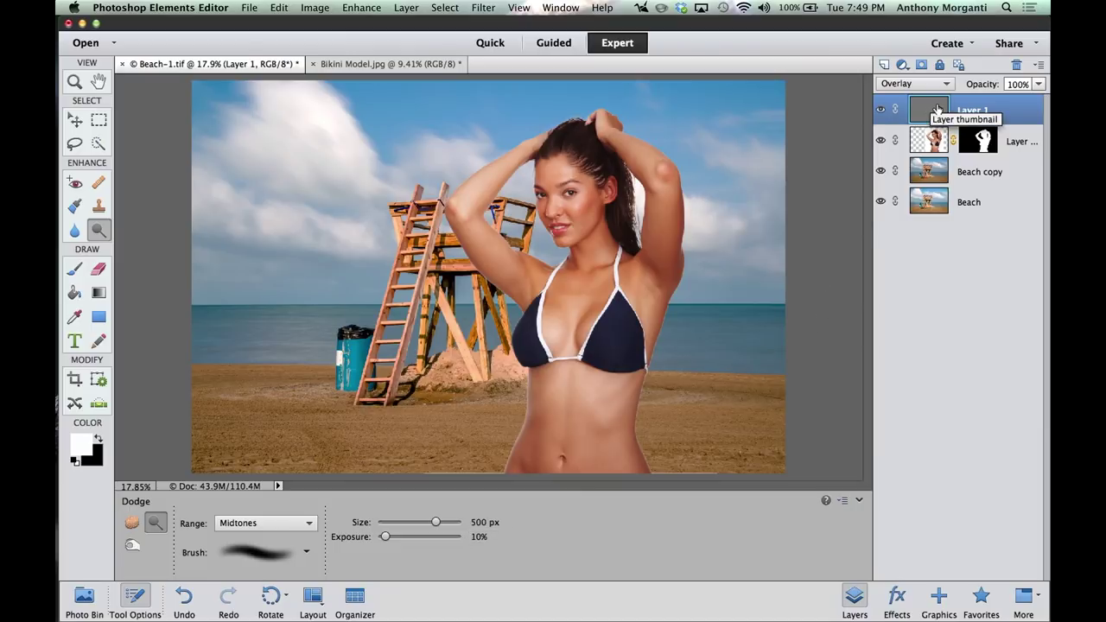
# Dodge the model's face and torso and a strip of the background beside her, and clip the gray layer to the model layer.
pyautogui.moveTo(581, 212)
pyautogui.mouseDown()
pyautogui.moveTo(577, 181)
pyautogui.moveTo(581, 267)
pyautogui.moveTo(586, 190)
pyautogui.mouseUp()
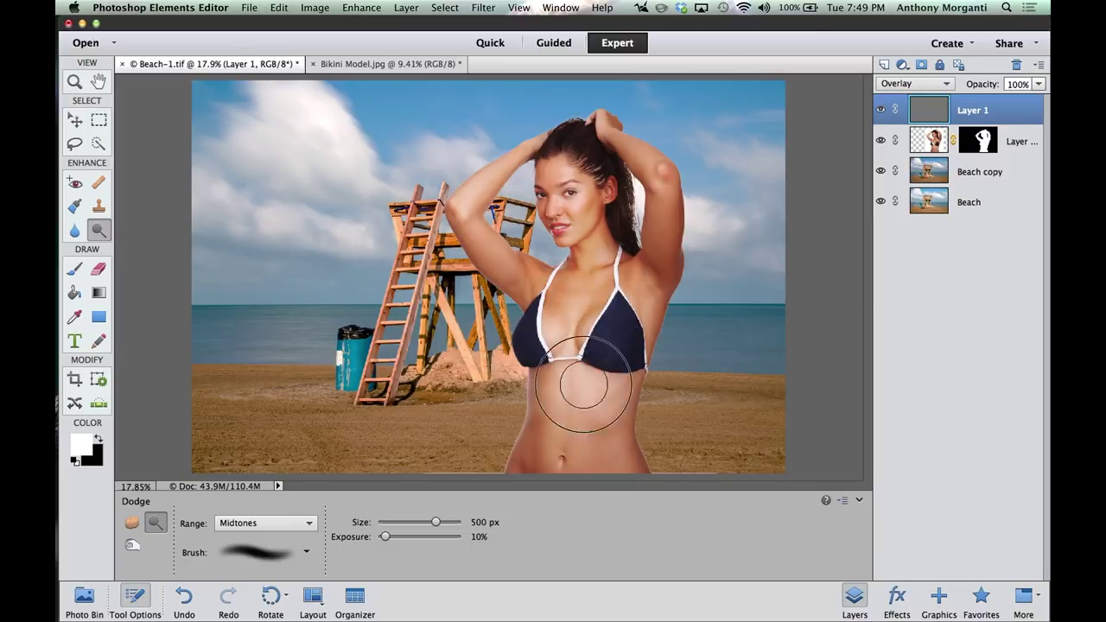
pyautogui.moveTo(570, 422)
pyautogui.mouseDown()
pyautogui.moveTo(591, 406)
pyautogui.moveTo(586, 265)
pyautogui.moveTo(552, 420)
pyautogui.moveTo(571, 411)
pyautogui.moveTo(582, 199)
pyautogui.mouseUp()
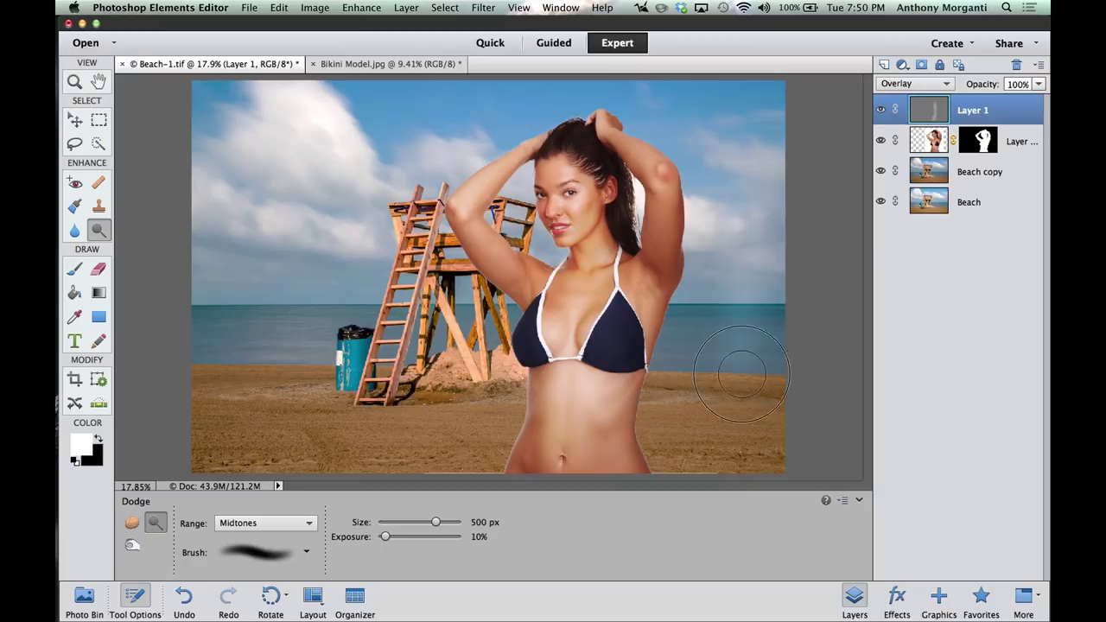
pyautogui.moveTo(749, 325)
pyautogui.mouseDown()
pyautogui.moveTo(755, 352)
pyautogui.moveTo(736, 411)
pyautogui.moveTo(746, 411)
pyautogui.moveTo(750, 346)
pyautogui.mouseUp()
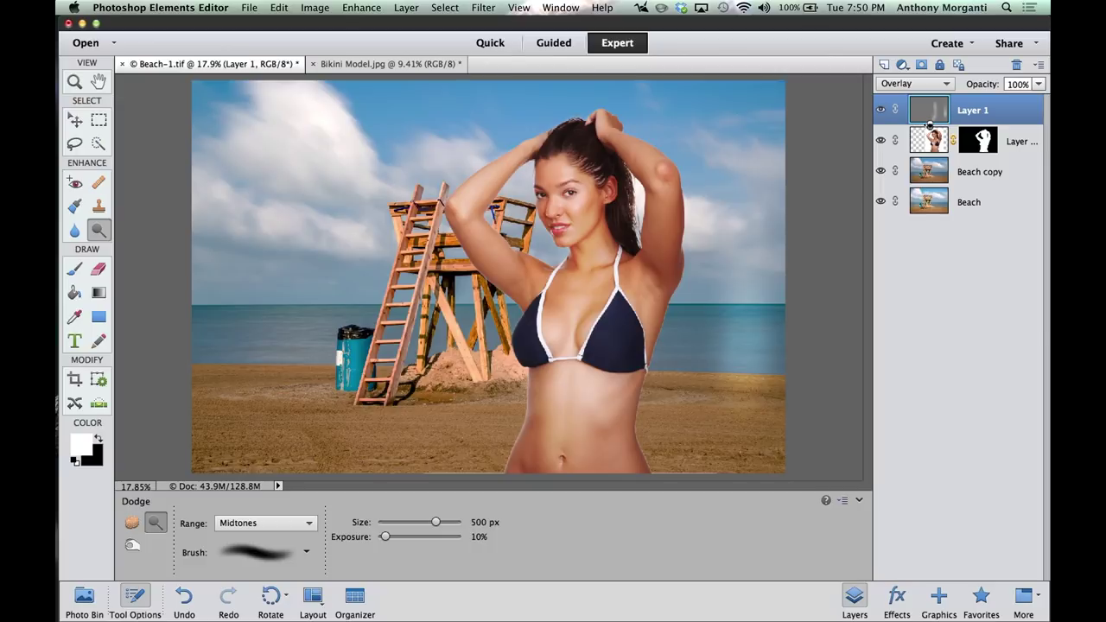
pyautogui.keyDown('alt'); pyautogui.click(929, 123); pyautogui.keyUp('alt')
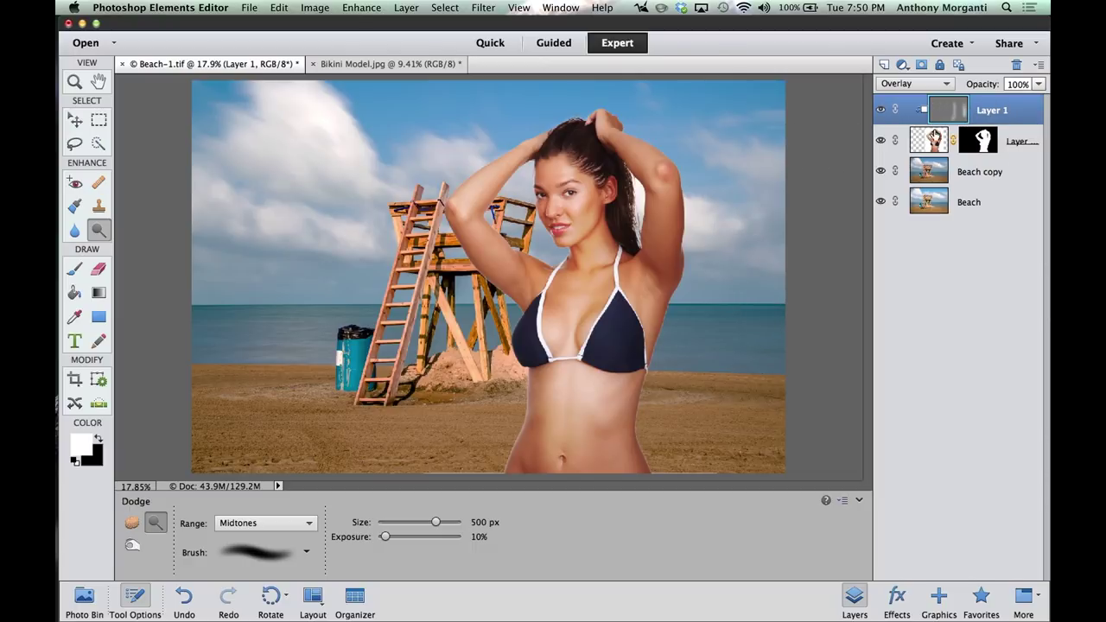
# Dodge the model's face, neck, chest and both arms on the clipped gray layer.
pyautogui.moveTo(596, 206)
pyautogui.mouseDown()
pyautogui.moveTo(597, 349)
pyautogui.moveTo(568, 445)
pyautogui.moveTo(570, 394)
pyautogui.moveTo(551, 422)
pyautogui.moveTo(570, 324)
pyautogui.mouseUp()
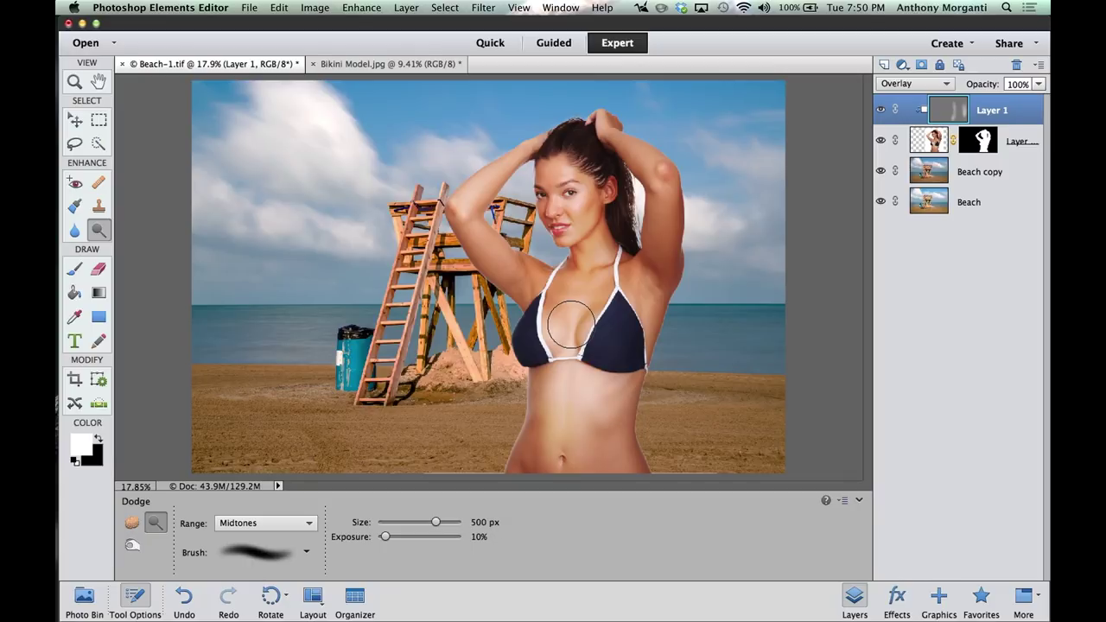
pyautogui.moveTo(570, 324)
pyautogui.mouseDown()
pyautogui.moveTo(598, 255)
pyautogui.moveTo(591, 246)
pyautogui.mouseUp()
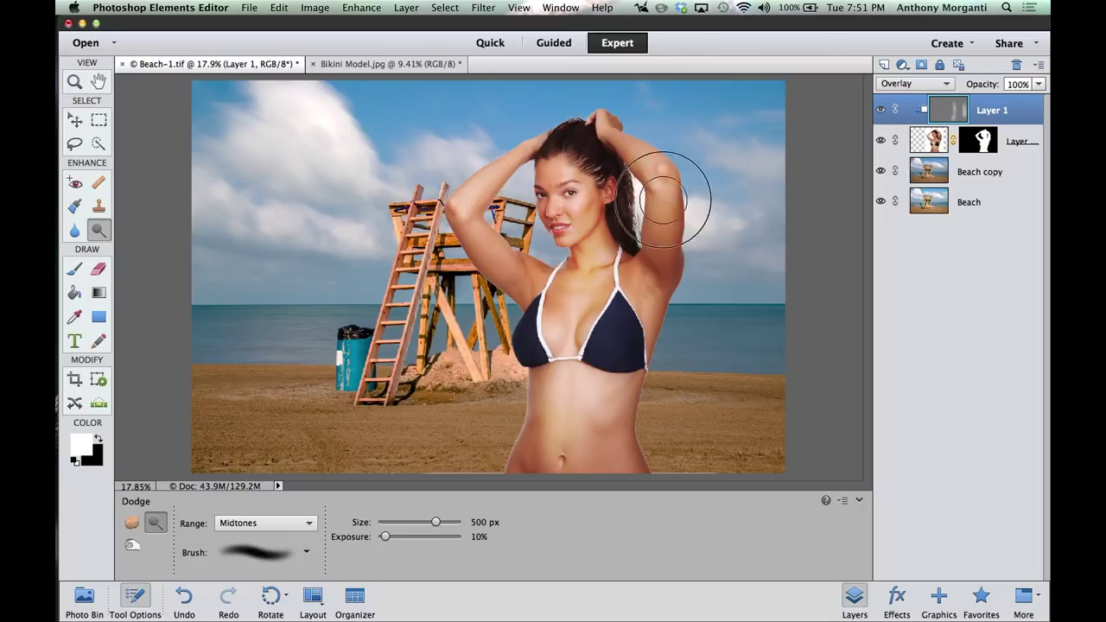
pyautogui.moveTo(735, 199)
pyautogui.mouseDown()
pyautogui.moveTo(664, 212)
pyautogui.moveTo(646, 172)
pyautogui.moveTo(659, 258)
pyautogui.moveTo(663, 182)
pyautogui.moveTo(636, 154)
pyautogui.moveTo(658, 181)
pyautogui.moveTo(652, 162)
pyautogui.moveTo(683, 277)
pyautogui.mouseUp()
pyautogui.moveTo(516, 275)
pyautogui.mouseDown()
pyautogui.moveTo(448, 245)
pyautogui.moveTo(459, 254)
pyautogui.moveTo(457, 185)
pyautogui.mouseUp()
pyautogui.moveTo(623, 150); pyautogui.dragTo(657, 173)
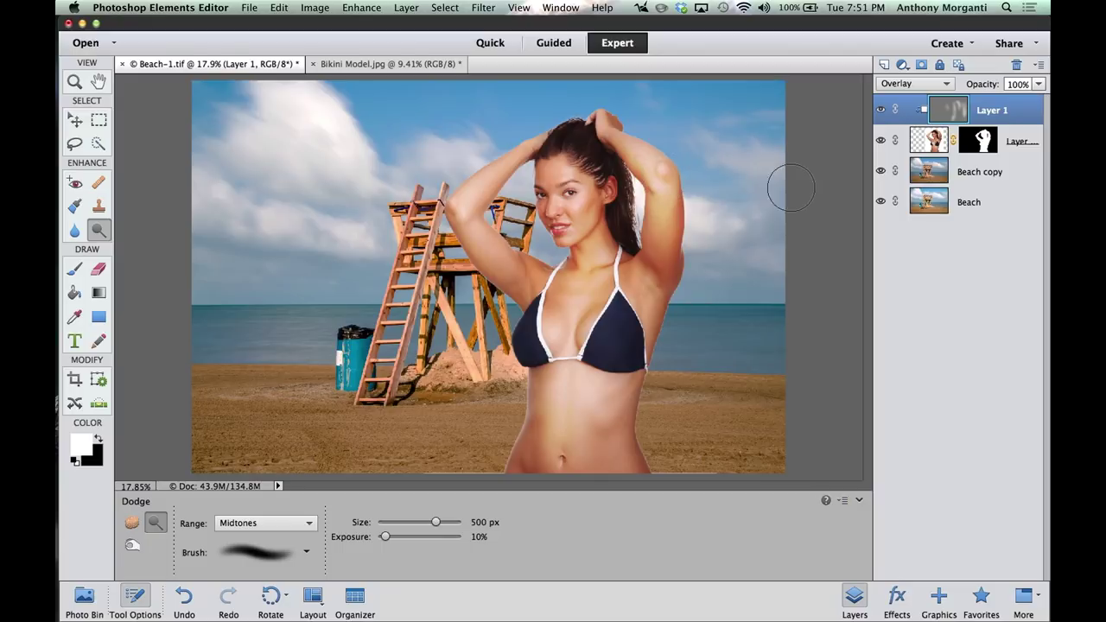
# Rename the gray overlay layer clipped to the model as Dodge.
pyautogui.doubleClick(991, 110)
pyautogui.write('Dodge')
pyautogui.press('Return')
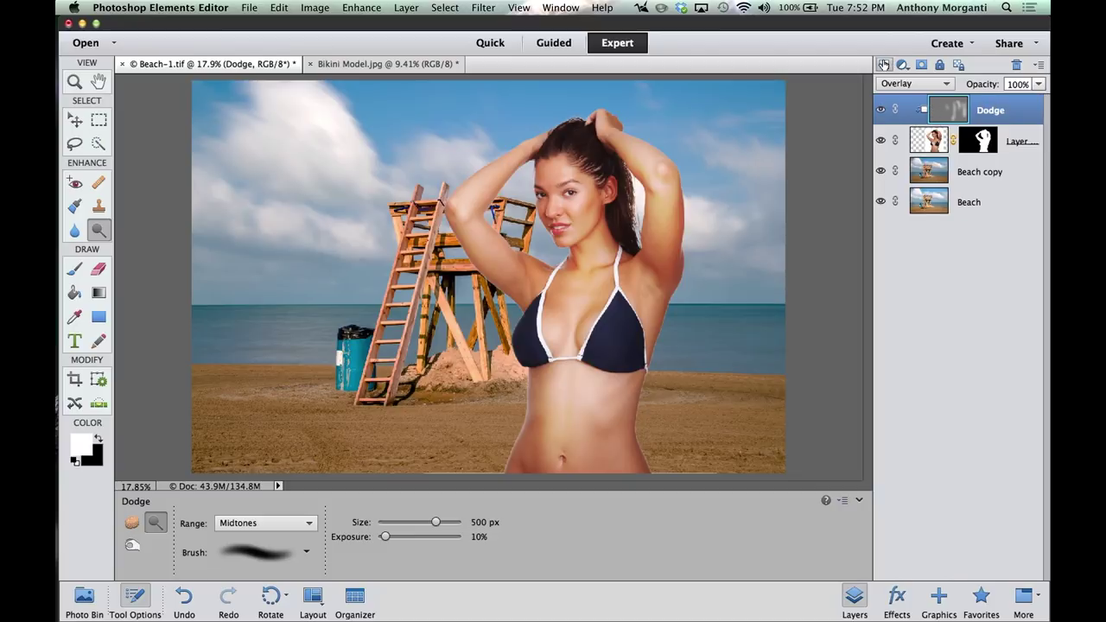
# Add a new layer named Burn above the Dodge layer and clip it to the model layer.
pyautogui.click(883, 64)
pyautogui.doubleClick(968, 111)
pyautogui.write('Burn')
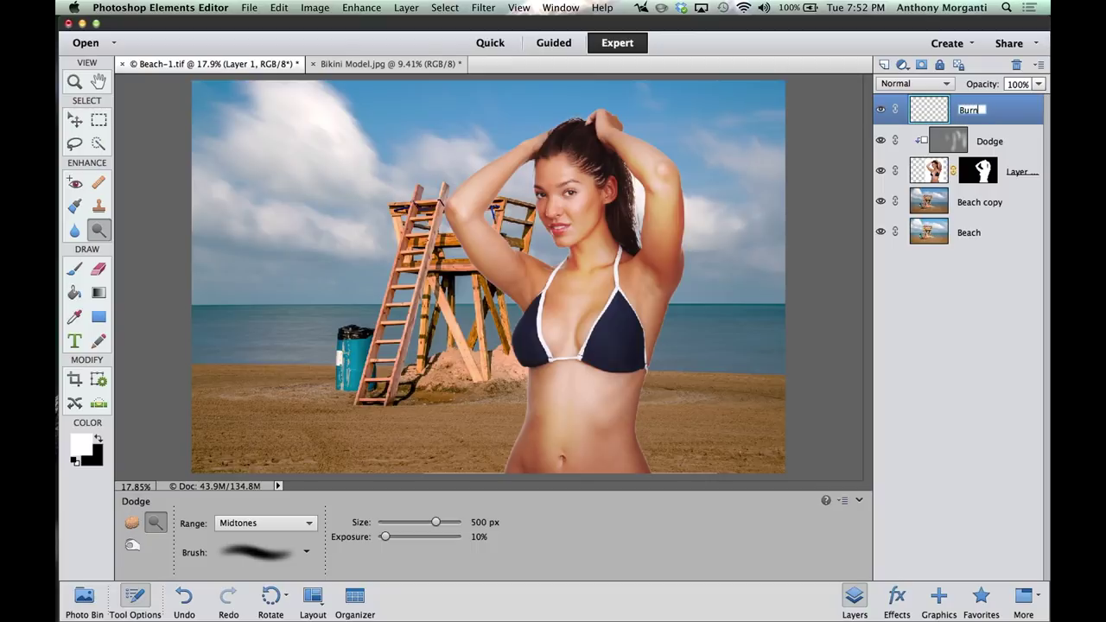
pyautogui.press('Return')
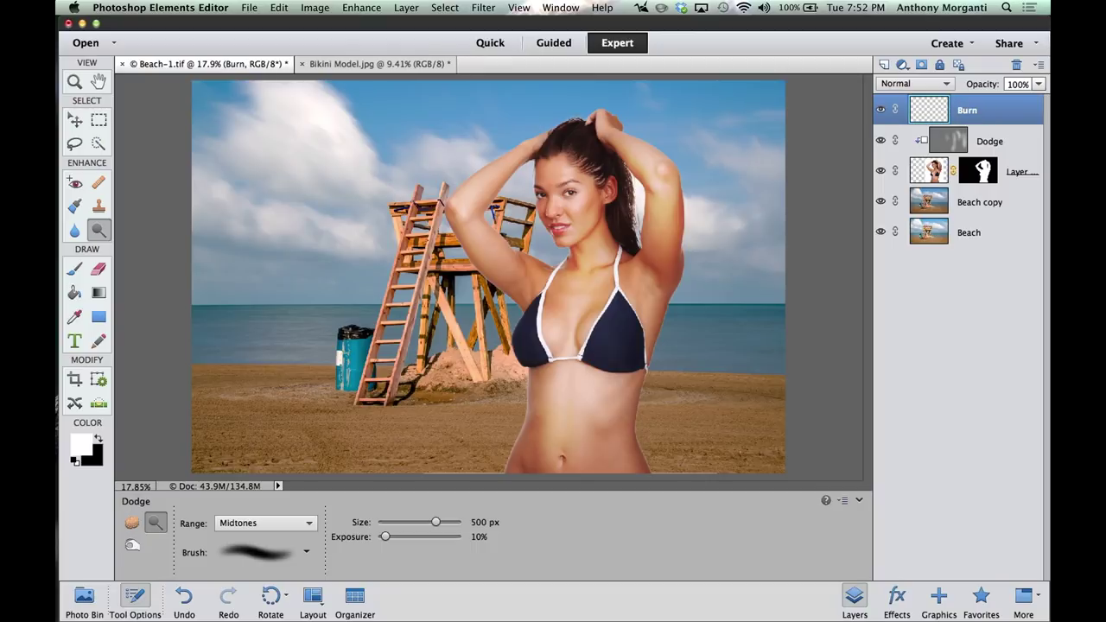
pyautogui.keyDown('alt'); pyautogui.click(930, 126); pyautogui.keyUp('alt')
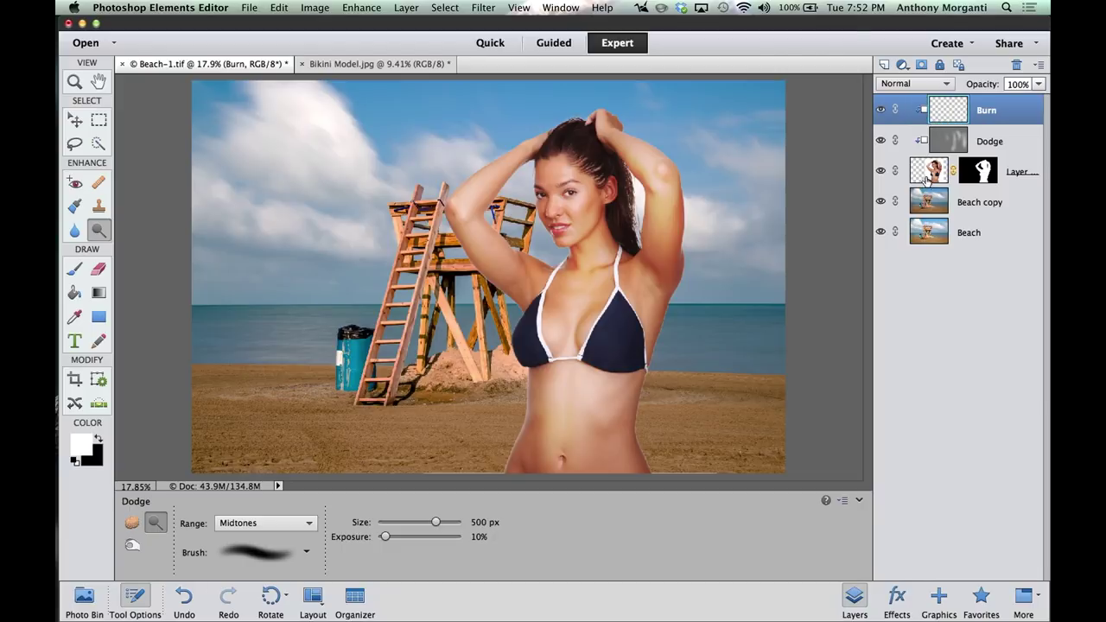
# Fill the Burn layer with 50% Gray and set its blend mode to Overlay.
pyautogui.click(278, 9)
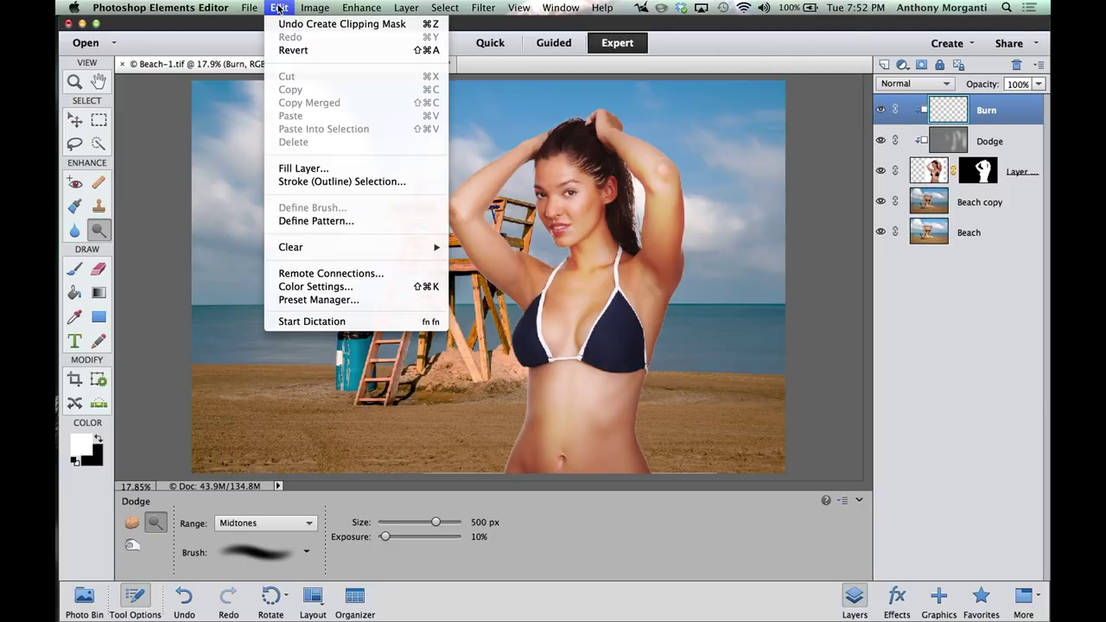
pyautogui.click(298, 167)
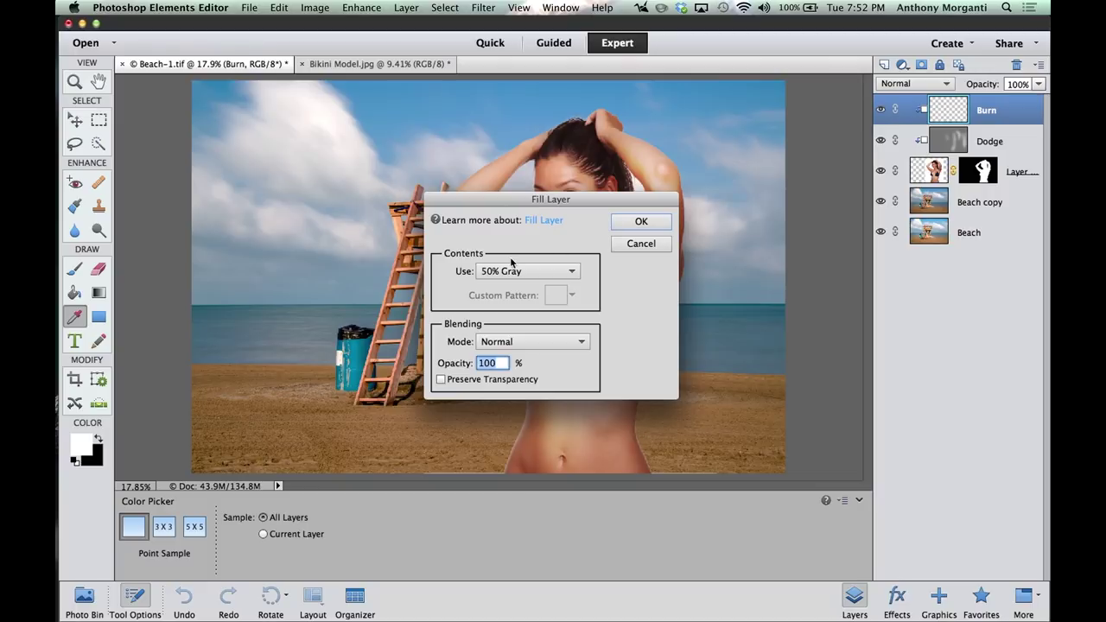
pyautogui.click(636, 222)
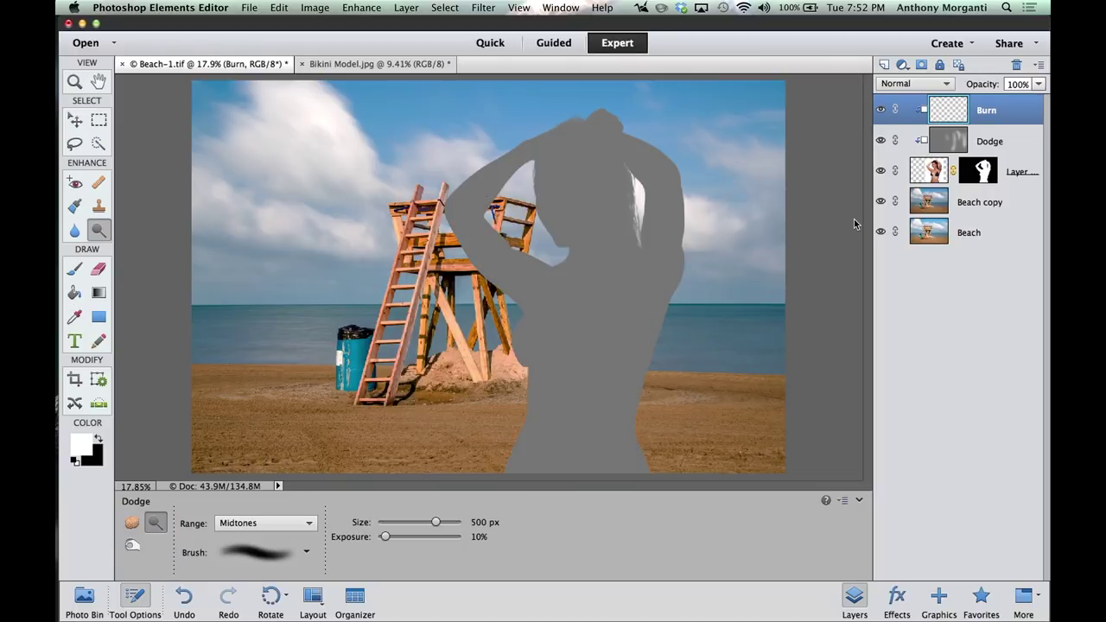
pyautogui.click(948, 85)
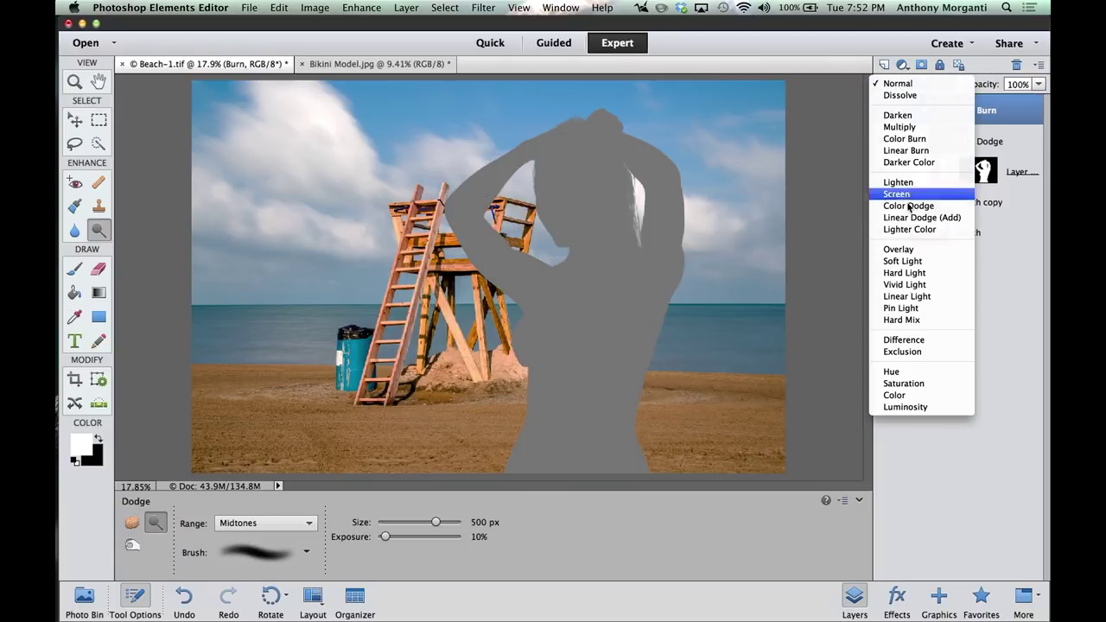
pyautogui.click(900, 248)
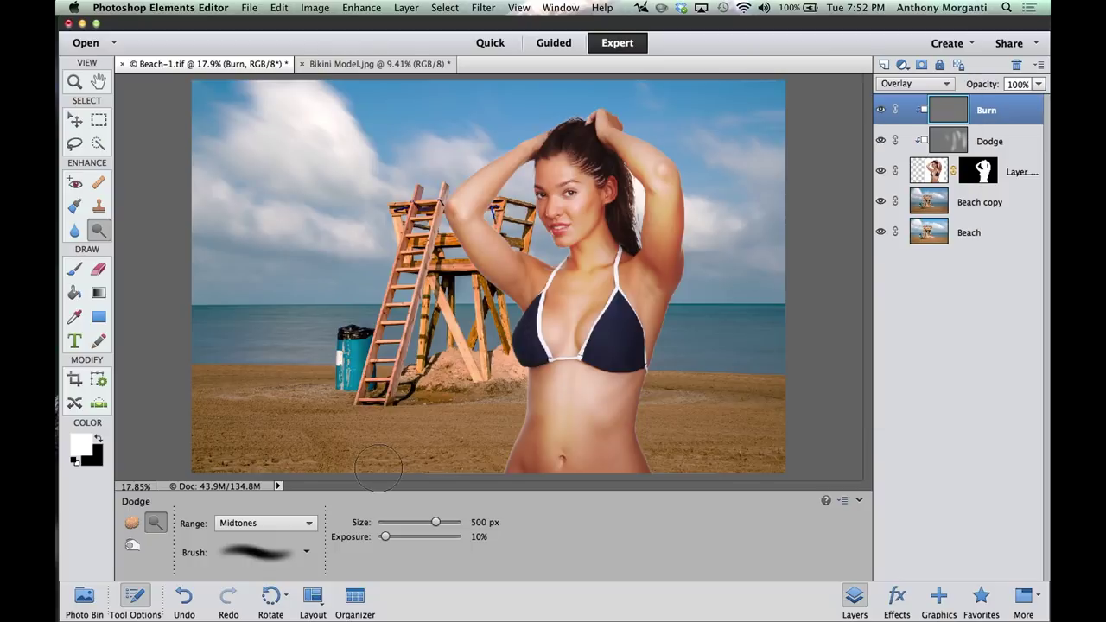
# Darken the model from under her chin up to her eyes with the Burn tool on the Burn layer.
pyautogui.click(132, 544)
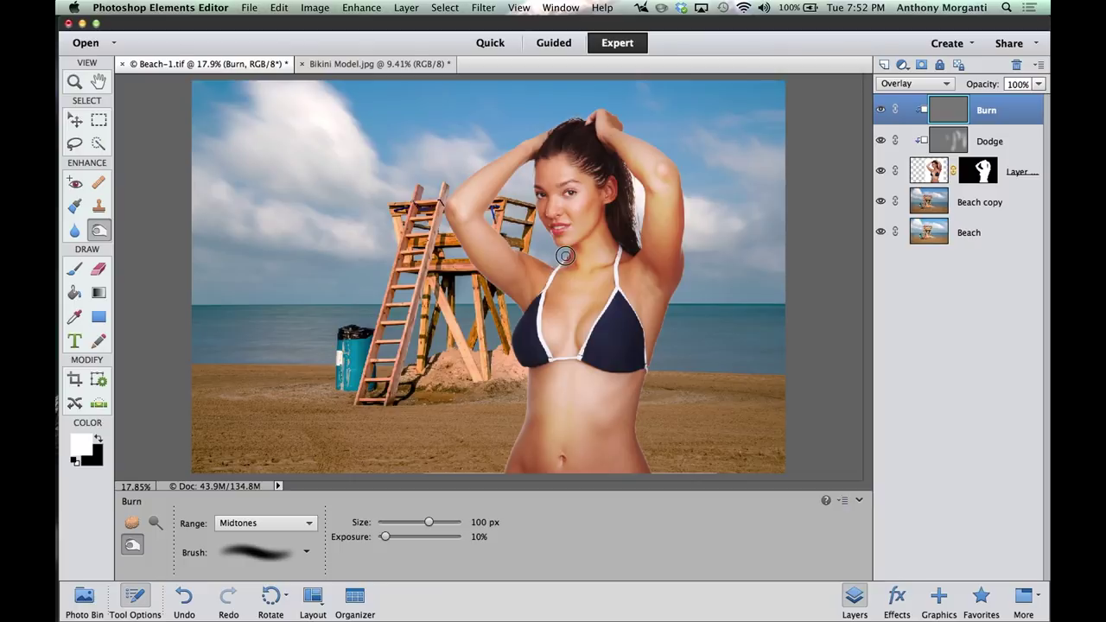
pyautogui.moveTo(568, 254); pyautogui.dragTo(545, 193)
# Stamp all visible layers into a new top layer and select its outer border with an inverted rectangular marquee inset from the photo's edges.
pyautogui.press('super+alt+shift+e')
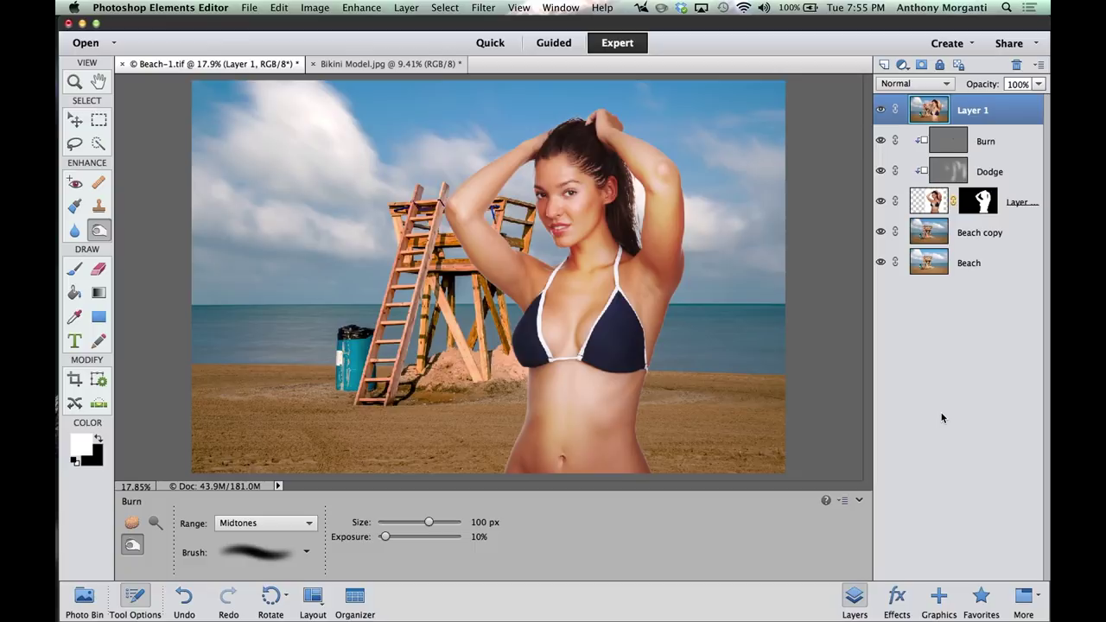
pyautogui.click(97, 122)
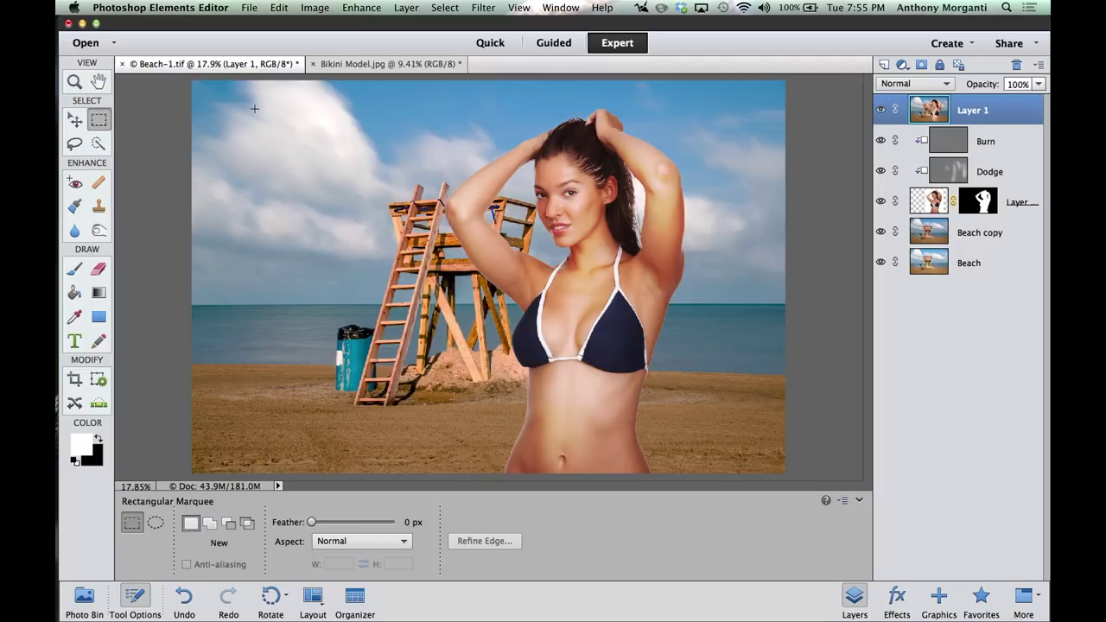
pyautogui.moveTo(252, 101); pyautogui.dragTo(752, 447)
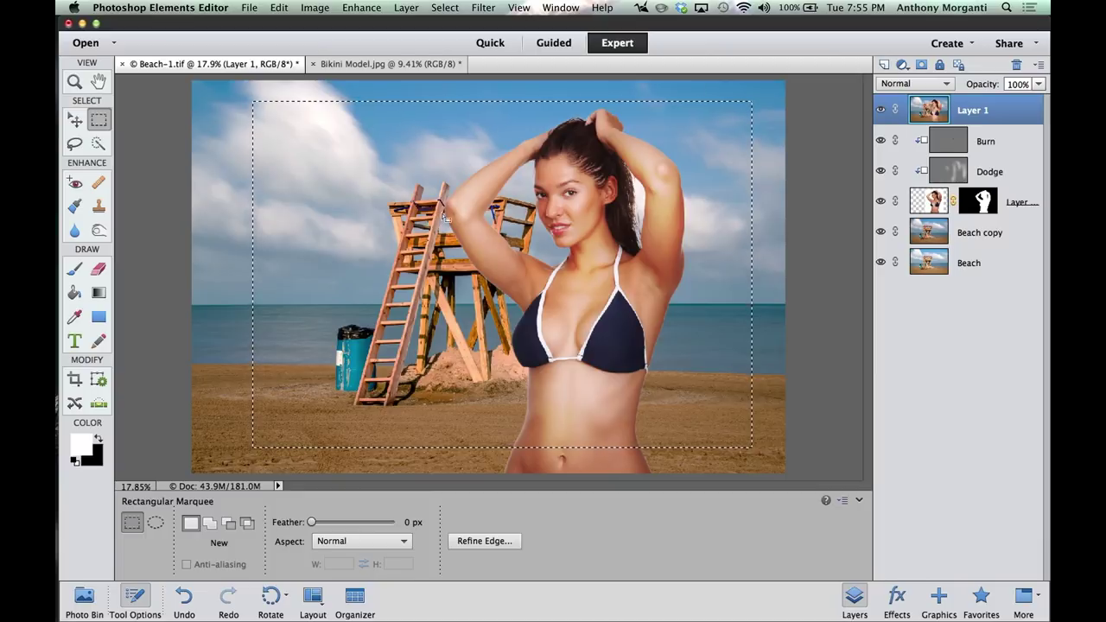
pyautogui.moveTo(57, 172)
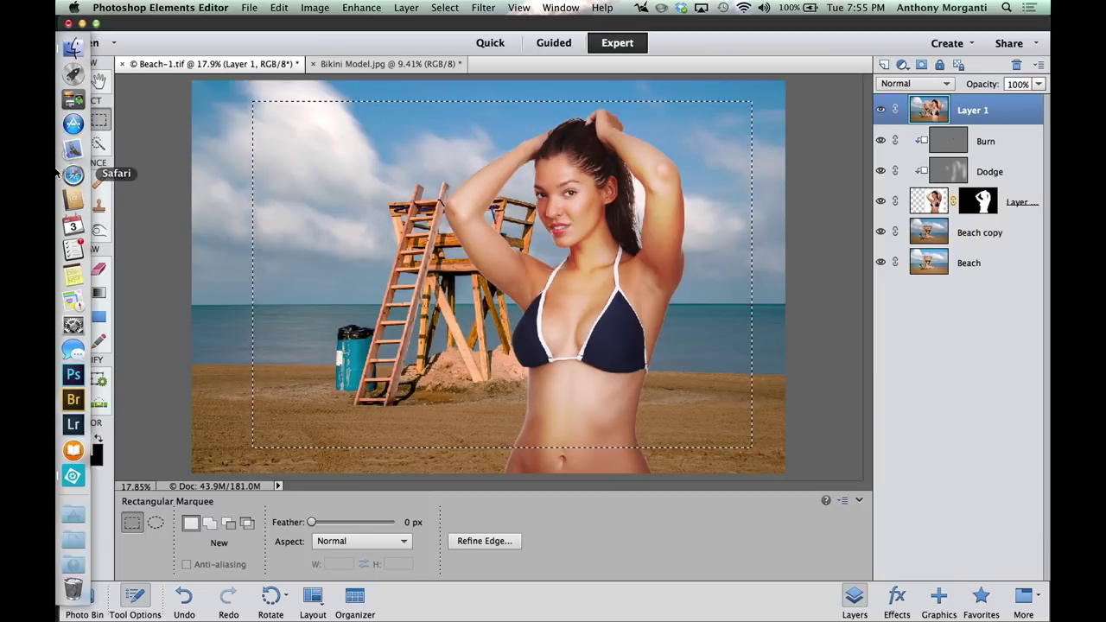
pyautogui.press('super+d')
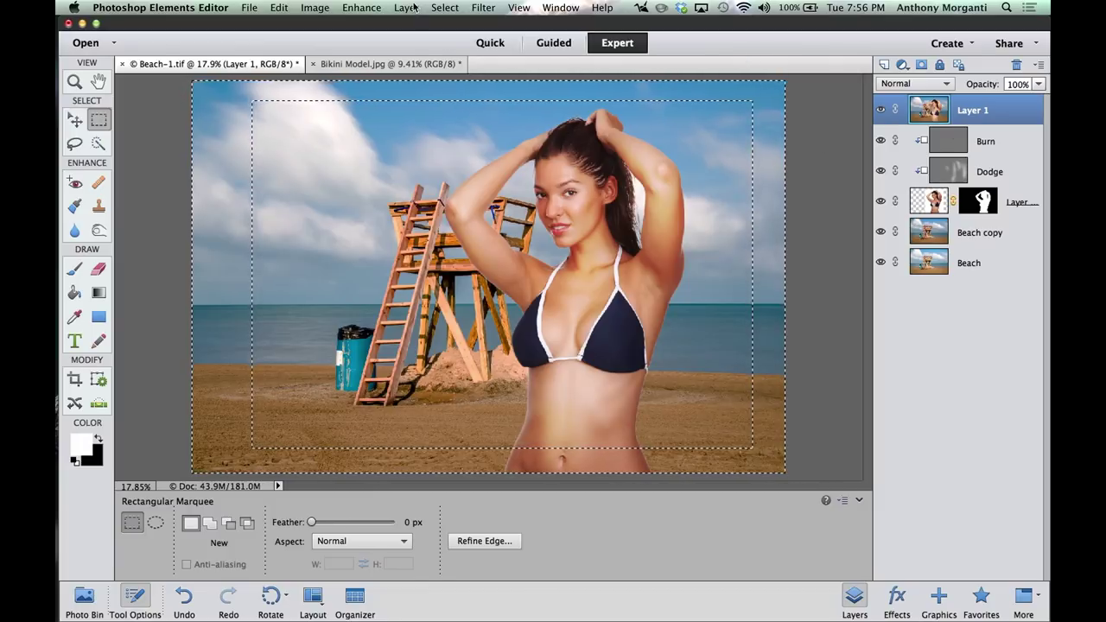
# Feather the border selection by 250 pixels and copy it to a new layer.
pyautogui.click(442, 7)
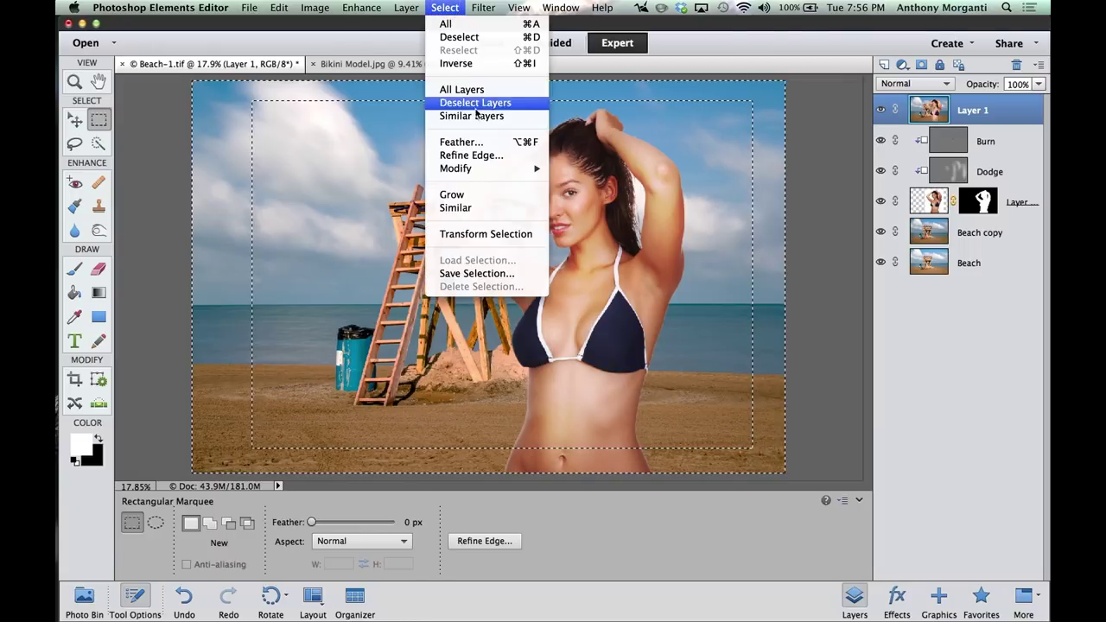
pyautogui.click(478, 142)
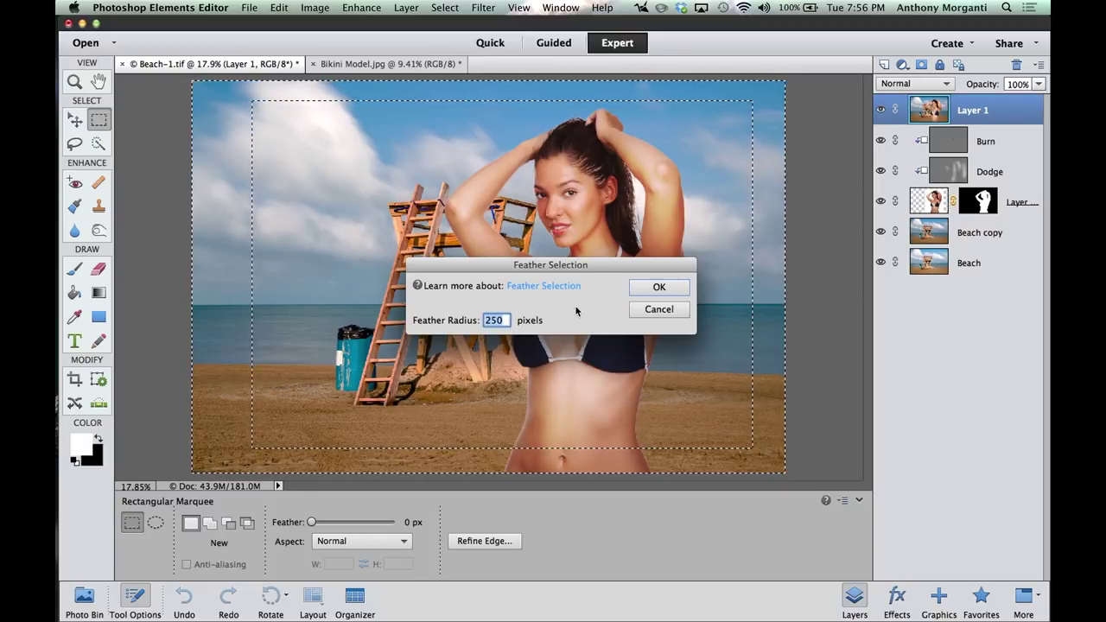
pyautogui.click(658, 287)
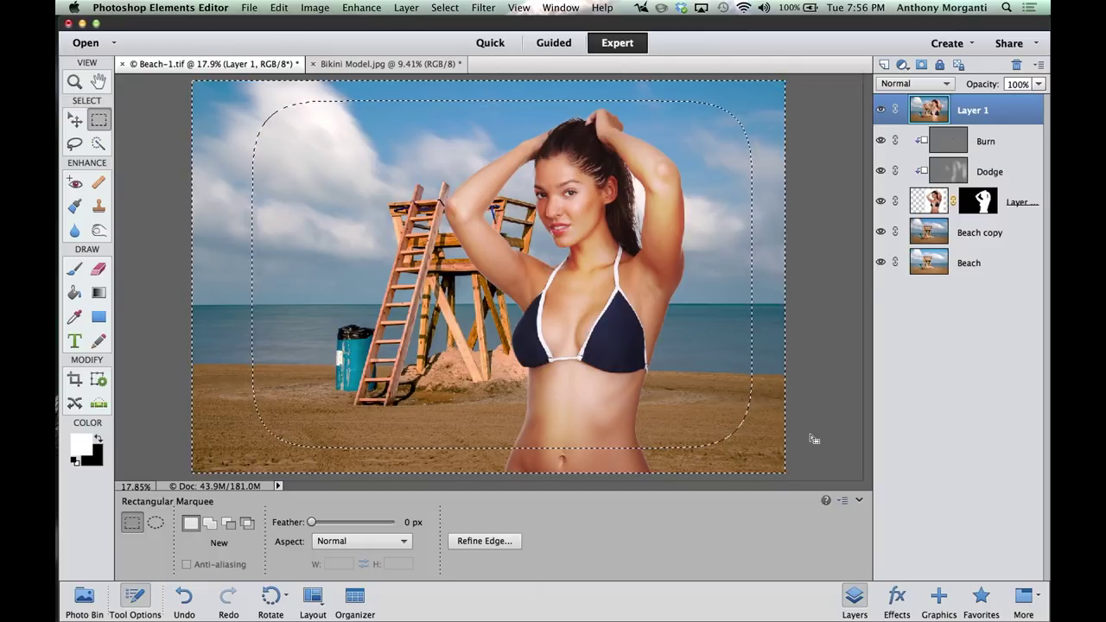
pyautogui.press('super+j')
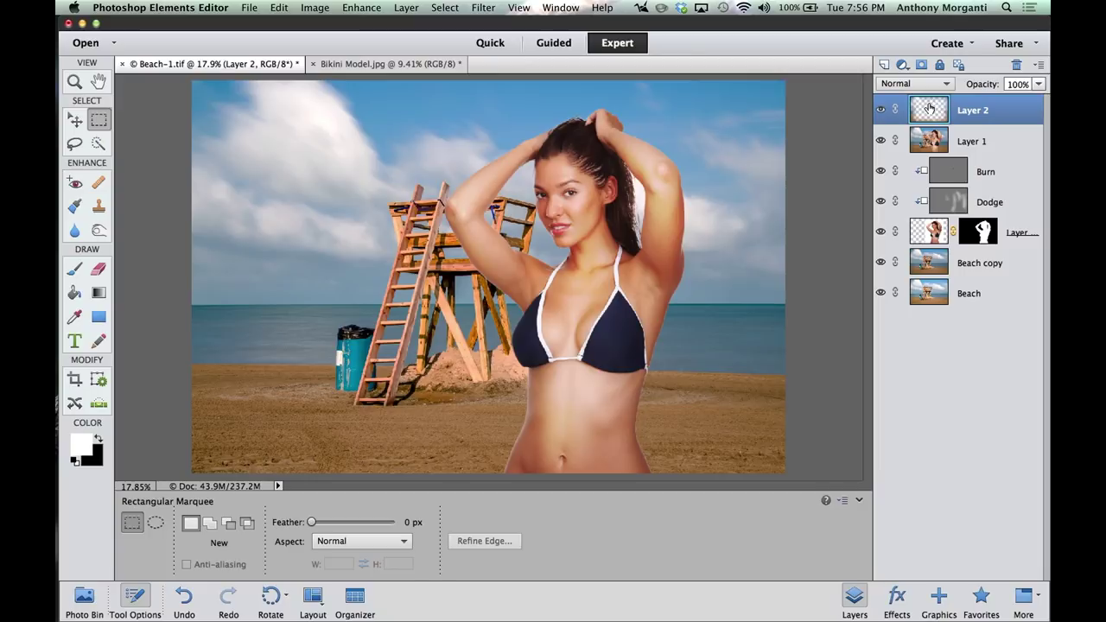
# Check the feathered border layer on its own and set its blend mode to Multiply to create a vignette.
pyautogui.keyDown('alt'); pyautogui.click(881, 111); pyautogui.keyUp('alt')
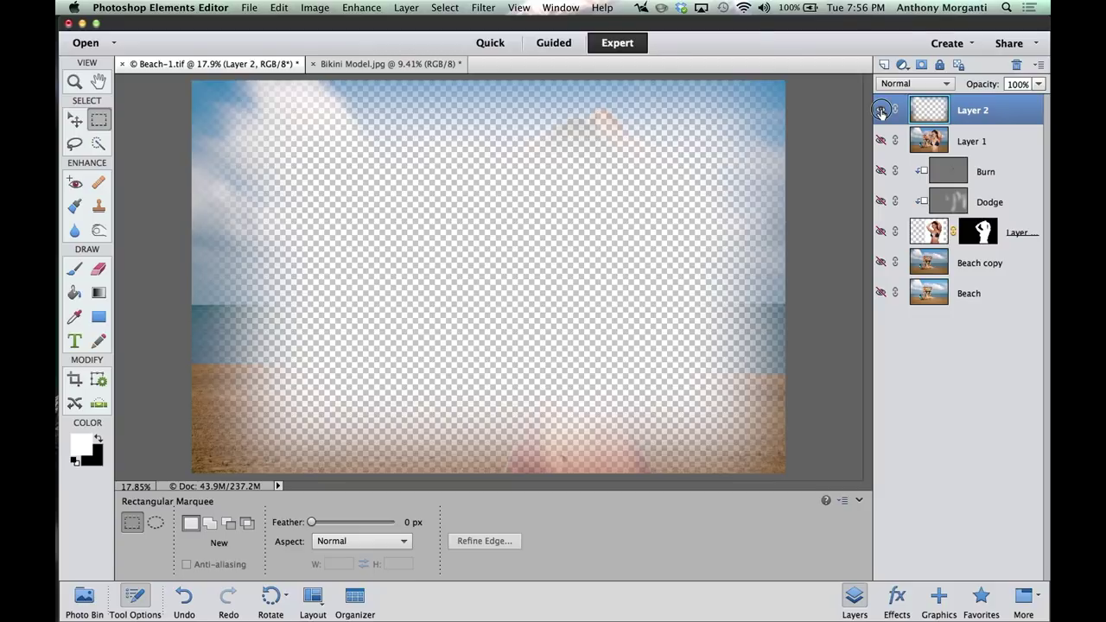
pyautogui.keyDown('alt'); pyautogui.click(882, 112); pyautogui.keyUp('alt')
pyautogui.keyDown('alt'); pyautogui.click(882, 113); pyautogui.keyUp('alt')
pyautogui.keyDown('alt'); pyautogui.click(881, 112); pyautogui.keyUp('alt')
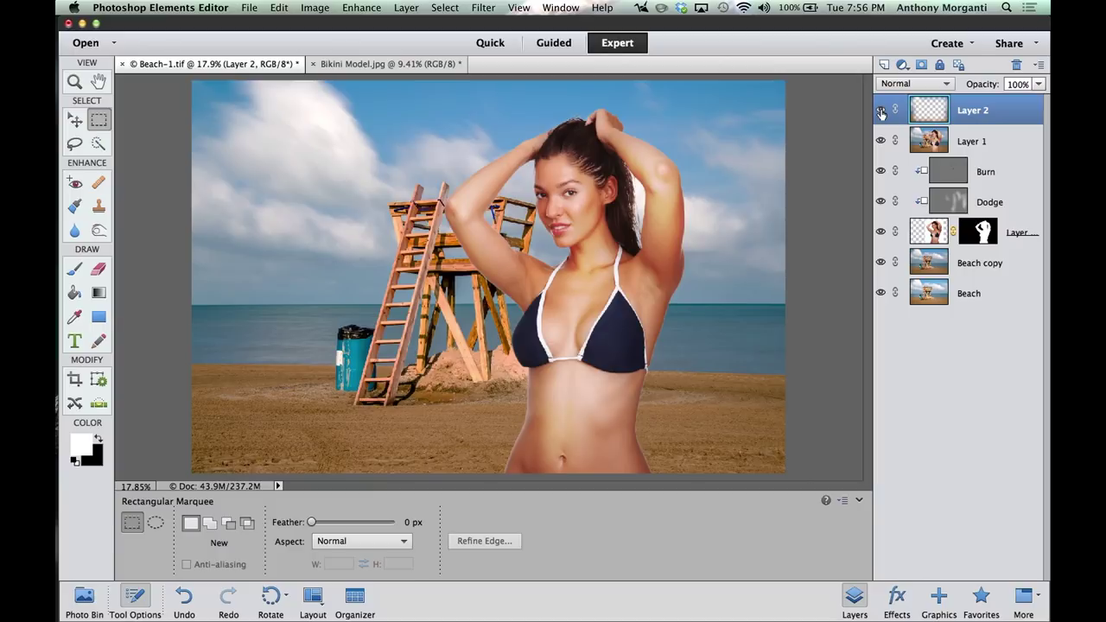
pyautogui.click(946, 85)
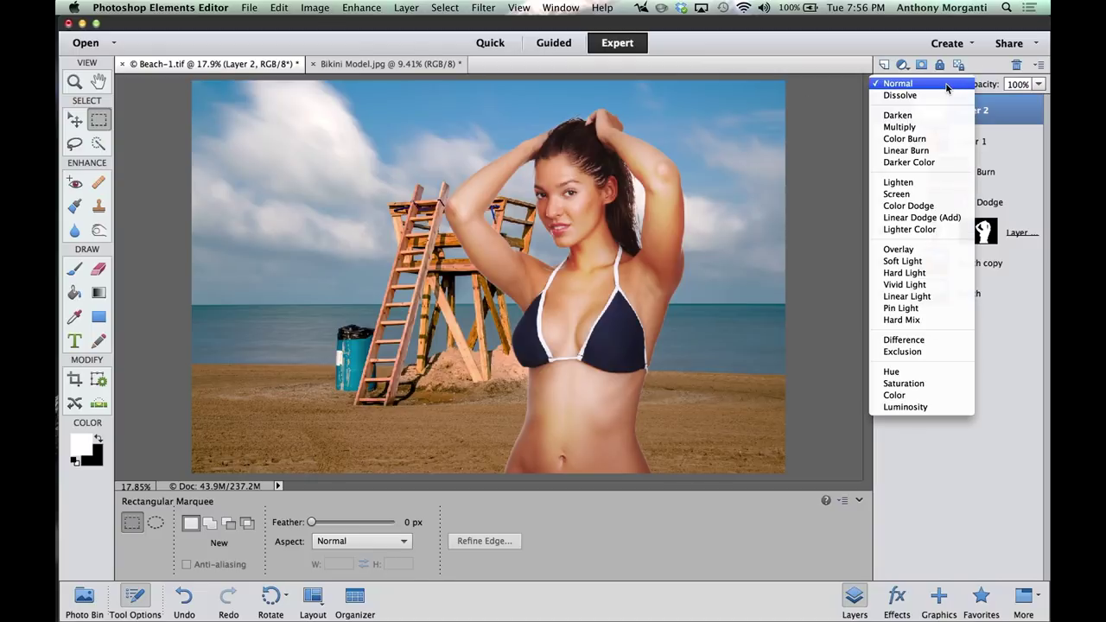
pyautogui.click(931, 129)
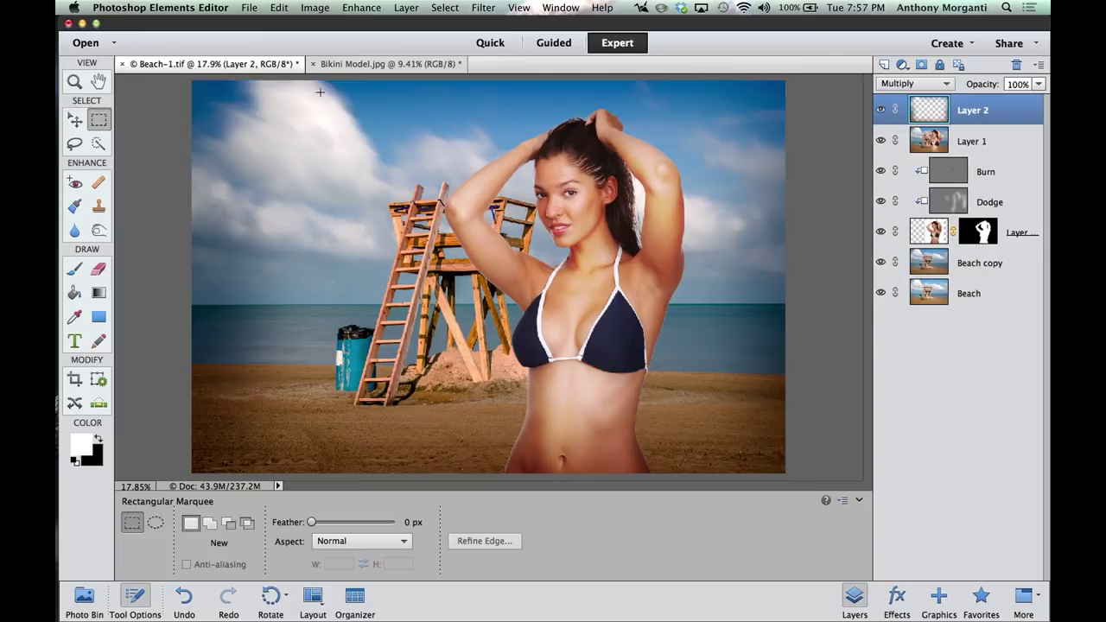